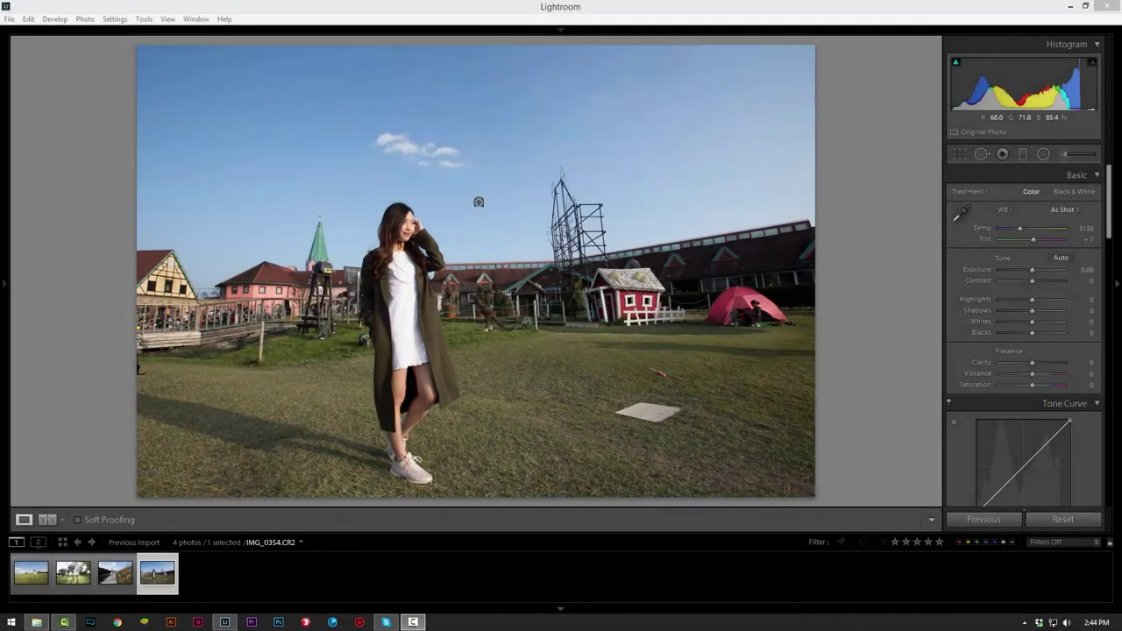
- Browse the filmstrip photos and settle on the woman-in-coat photo
{"action": "left_click", "coordinate": [708, 6]}
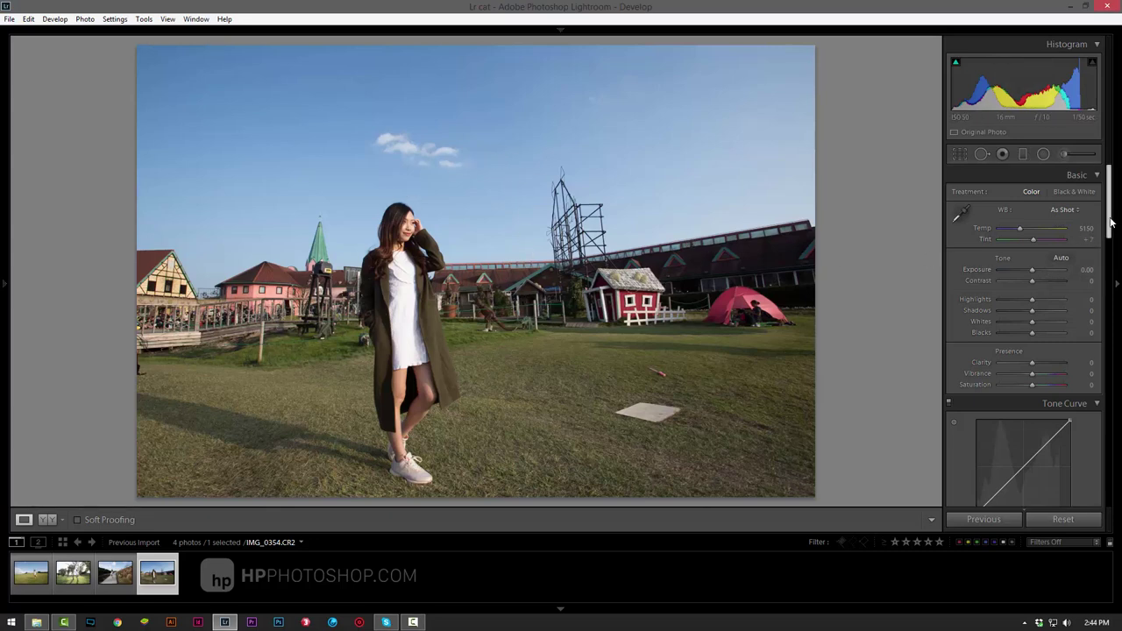
{"action": "scroll", "coordinate": [1110, 224], "scroll_direction": "down", "scroll_amount": 2}
{"action": "scroll", "coordinate": [1110, 223], "scroll_direction": "up", "scroll_amount": 2}
{"action": "left_click", "coordinate": [77, 589]}
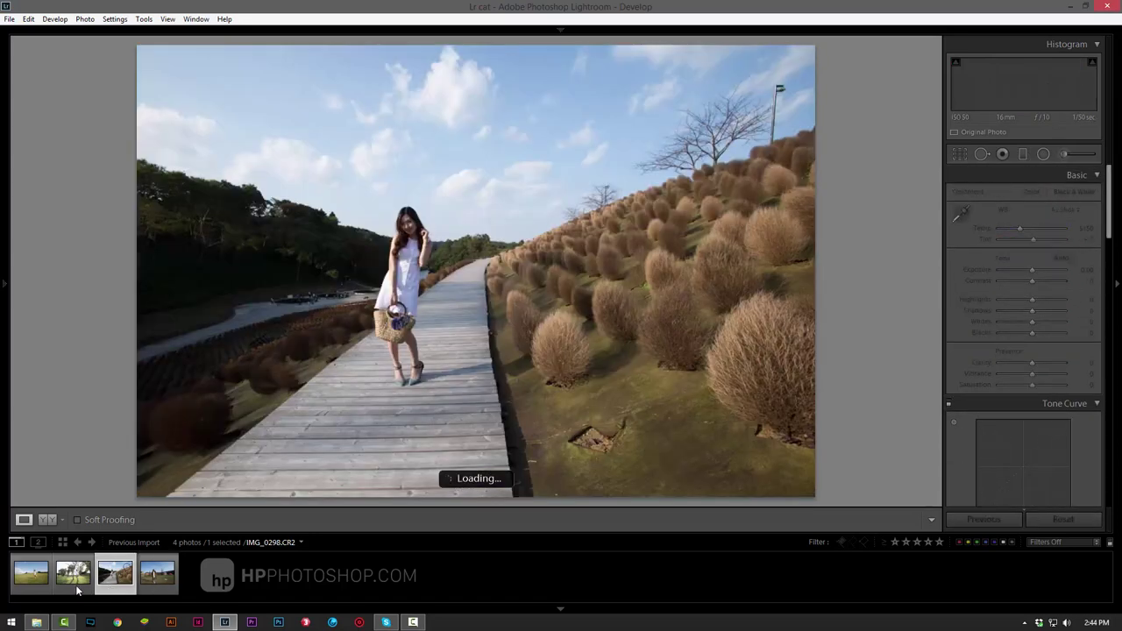
{"action": "key", "text": "Left"}
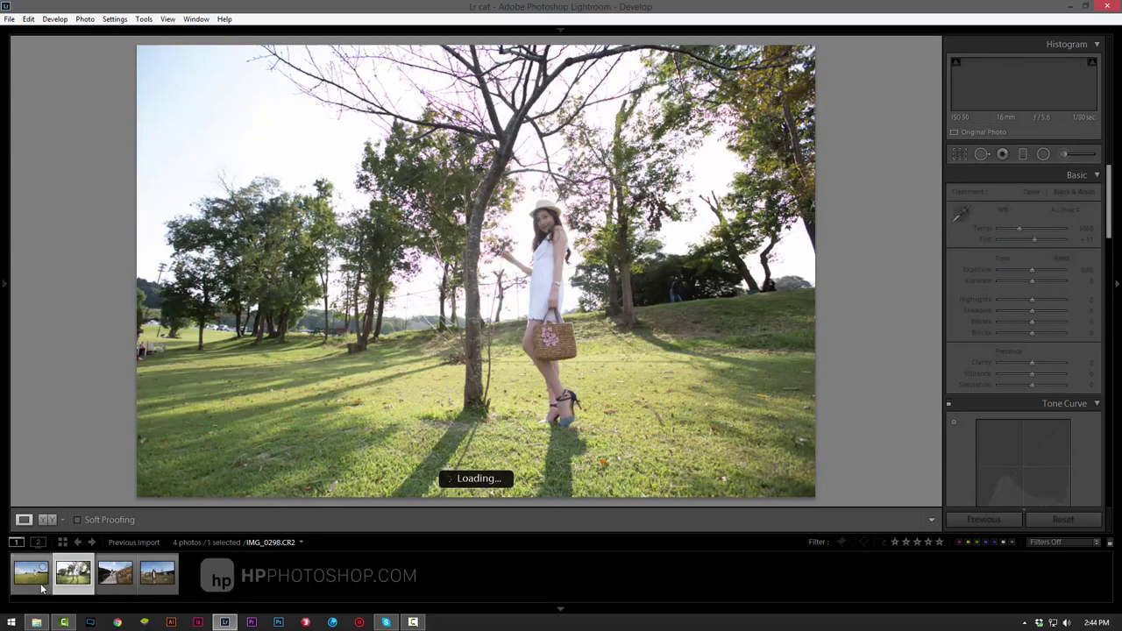
{"action": "left_click", "coordinate": [109, 589]}
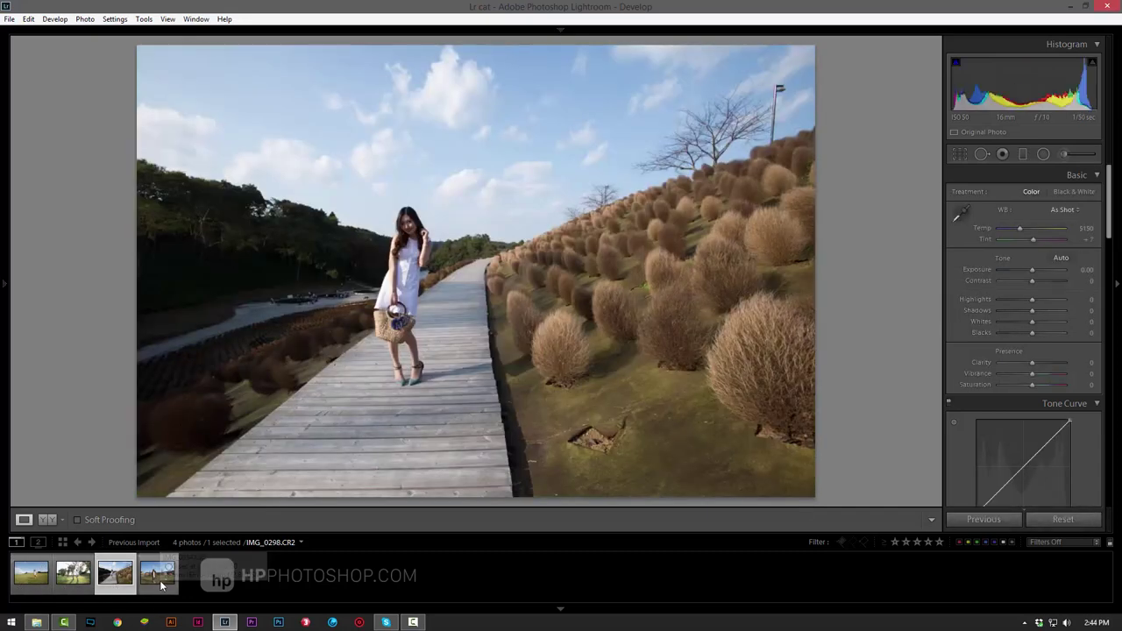
{"action": "left_click", "coordinate": [159, 579]}
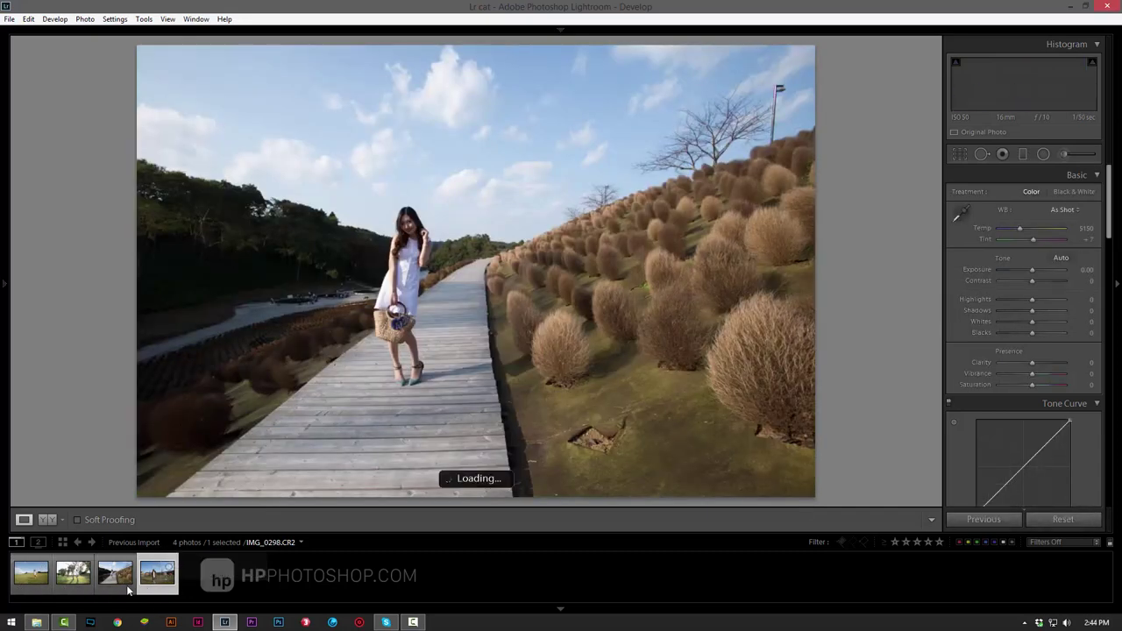
{"action": "left_click", "coordinate": [117, 587]}
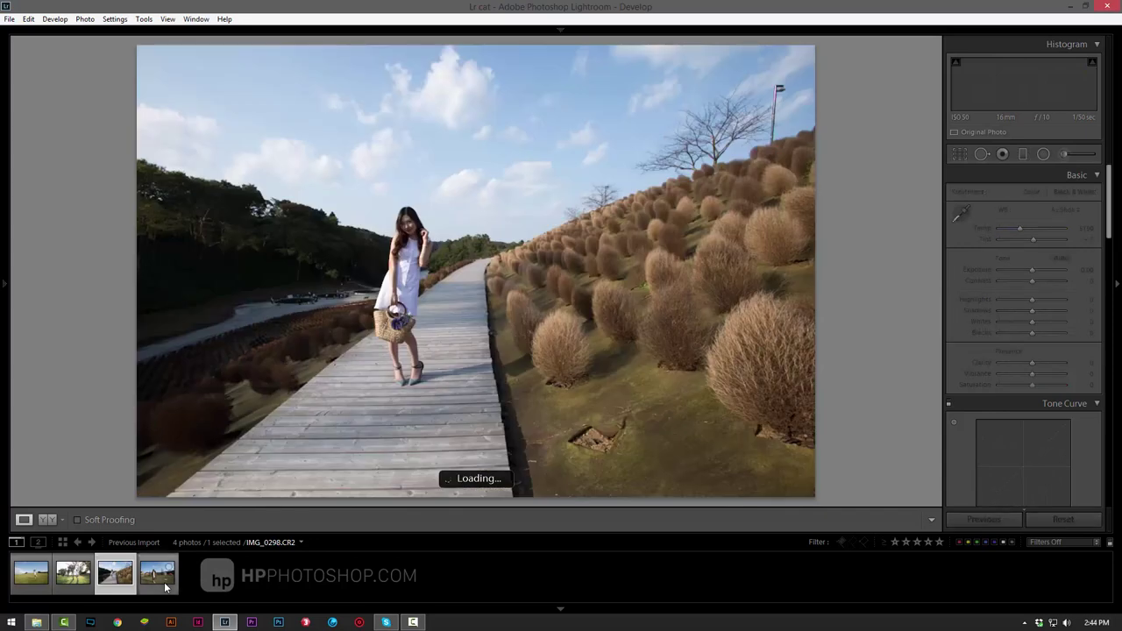
{"action": "key", "text": "Right"}
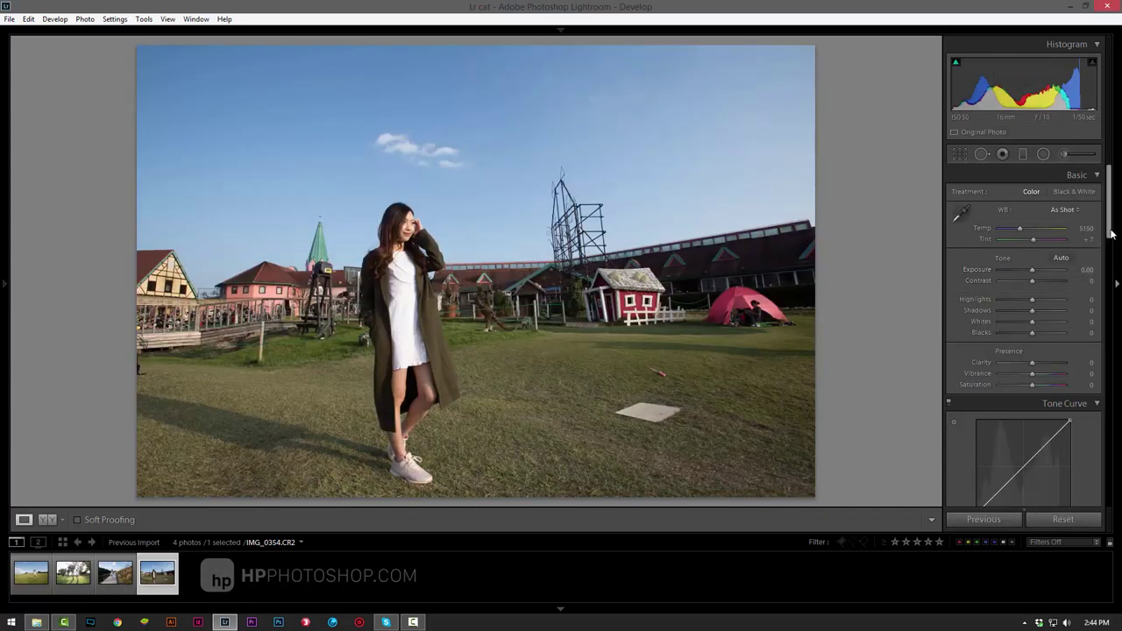
- Set Camera Calibration Green Primary Hue +19, Blue Primary Hue −14, Red Primary Hue about −5
{"action": "left_click_drag", "start_coordinate": [1109, 201], "coordinate": [1107, 427]}
{"action": "scroll", "coordinate": [1101, 434], "scroll_direction": "down", "scroll_amount": 1}
{"action": "scroll", "coordinate": [1101, 434], "scroll_direction": "down", "scroll_amount": 2}
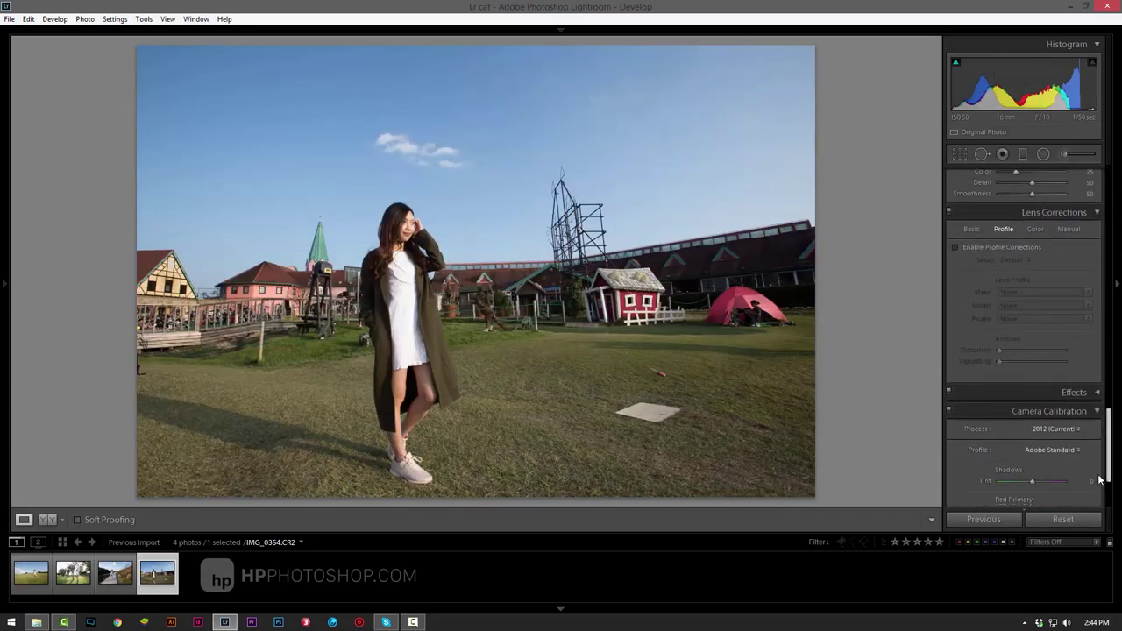
{"action": "scroll", "coordinate": [1095, 441], "scroll_direction": "down", "scroll_amount": 1}
{"action": "scroll", "coordinate": [1107, 436], "scroll_direction": "down", "scroll_amount": 2}
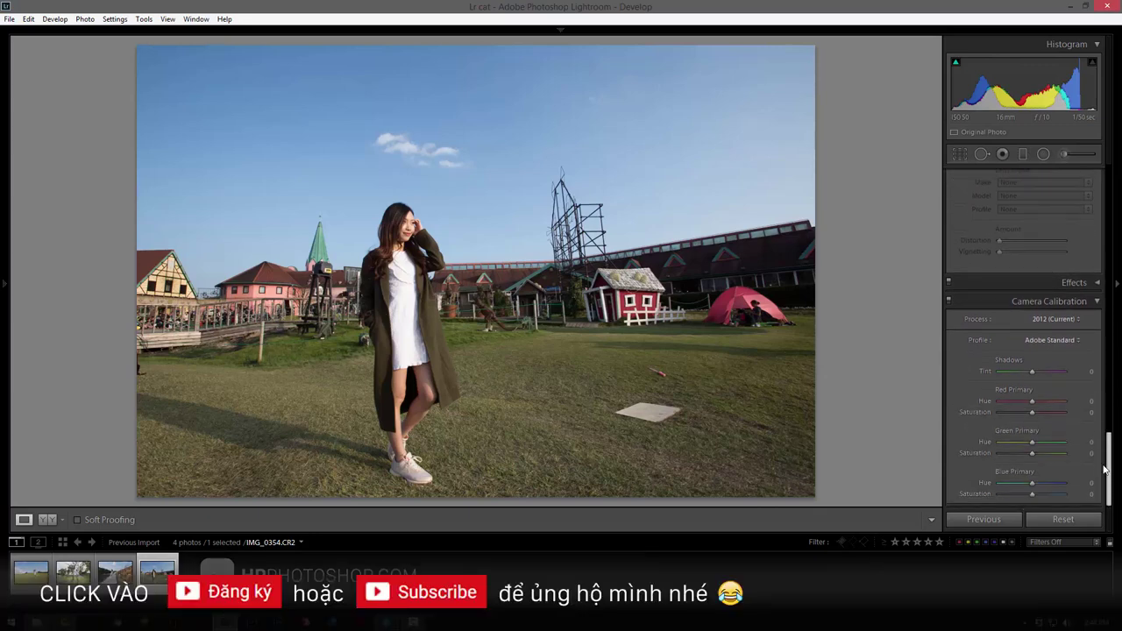
{"action": "left_click_drag", "start_coordinate": [1042, 484], "coordinate": [1023, 486]}
{"action": "left_click_drag", "start_coordinate": [1032, 442], "coordinate": [1042, 448]}
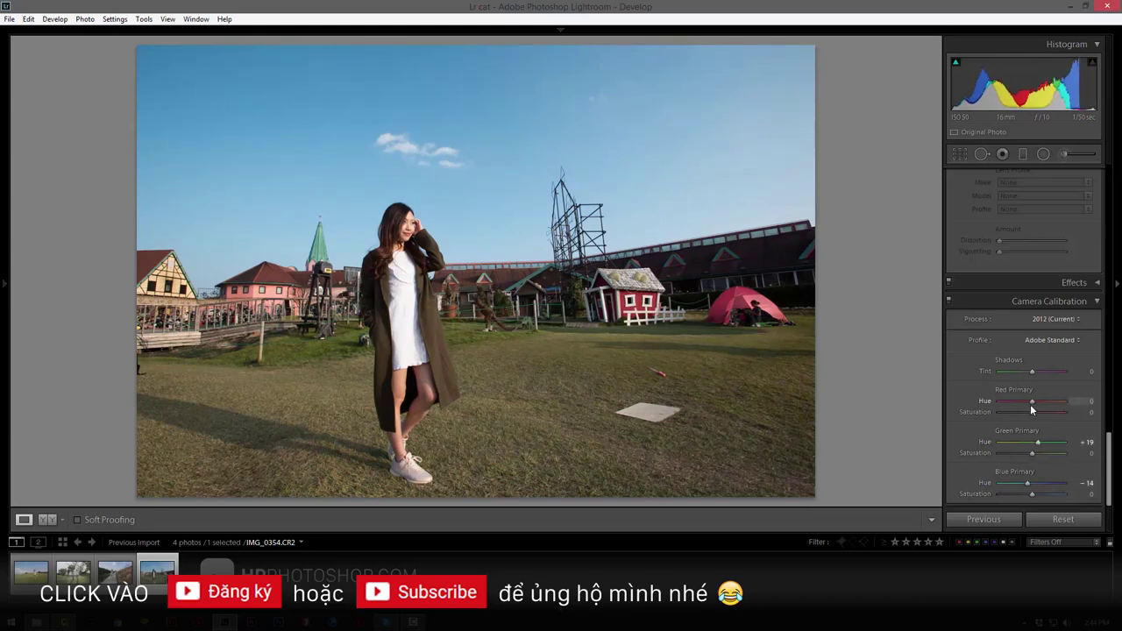
{"action": "left_click_drag", "start_coordinate": [1031, 402], "coordinate": [1032, 409]}
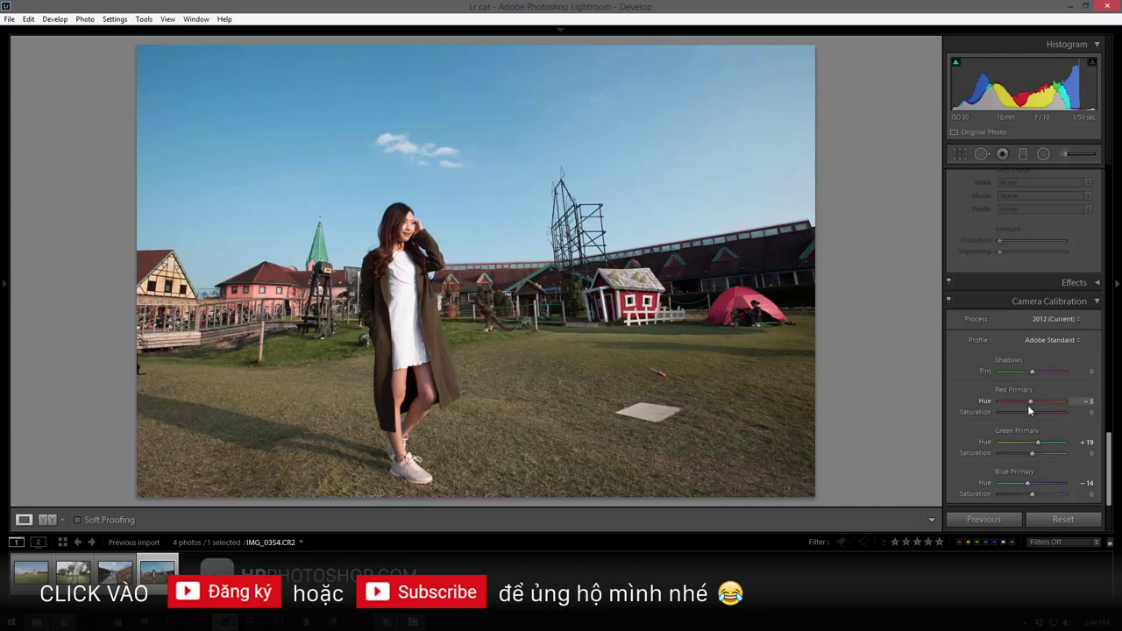
{"action": "left_click_drag", "start_coordinate": [1109, 468], "coordinate": [1103, 406]}
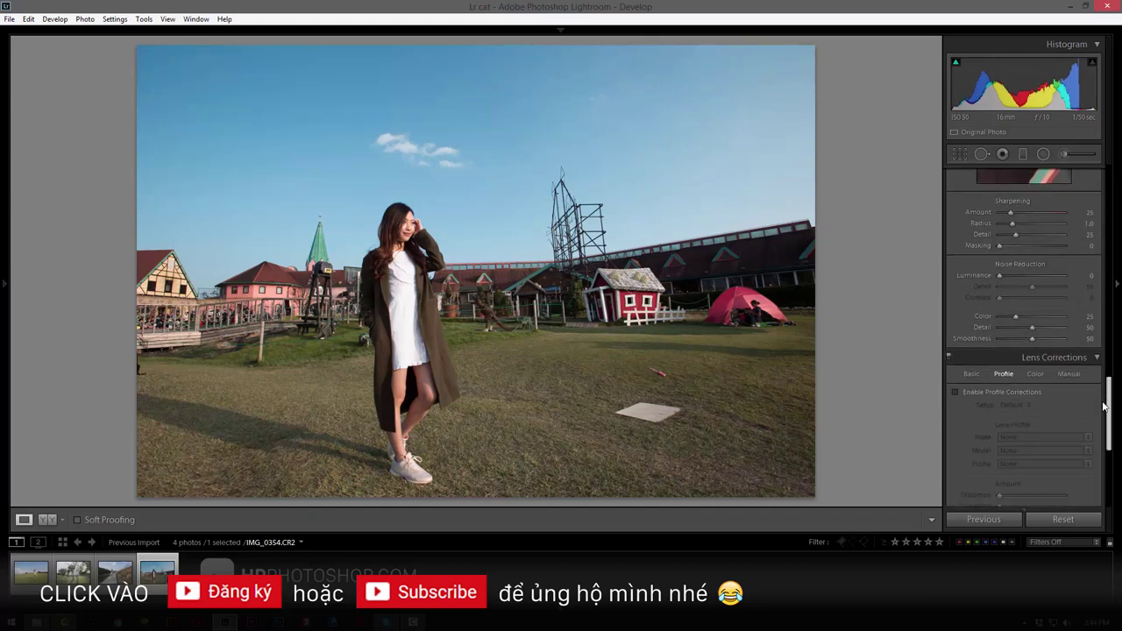
- Remove chromatic aberration and set sharpening Amount 50, Masking 98, Luminance noise 16
{"action": "left_click", "coordinate": [999, 395]}
{"action": "left_click", "coordinate": [967, 394]}
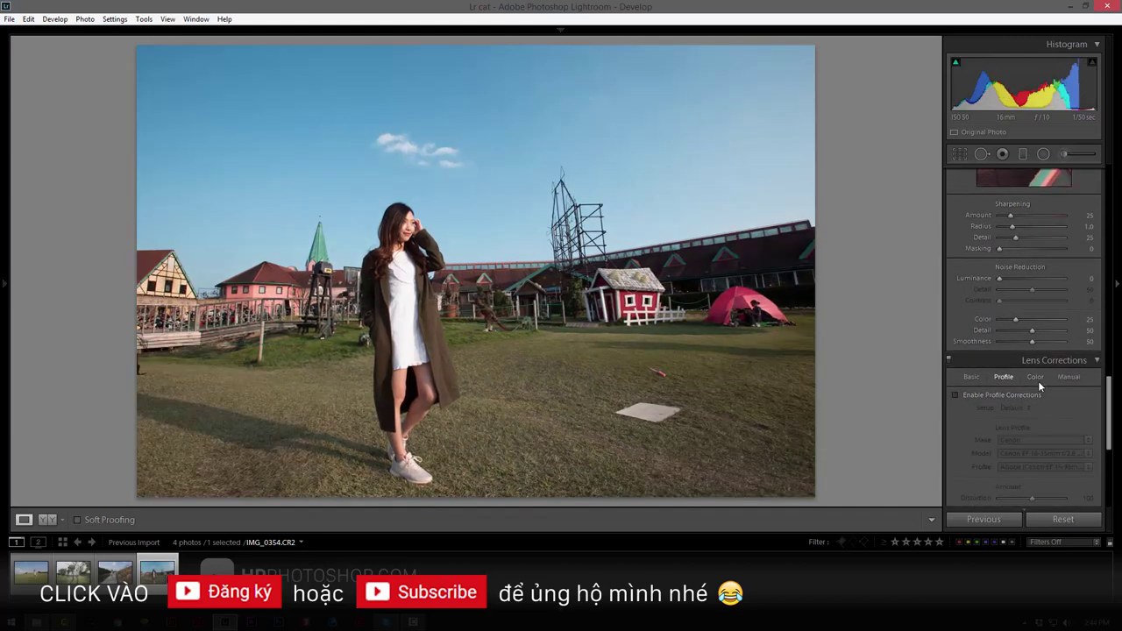
{"action": "left_click", "coordinate": [1036, 378]}
{"action": "left_click_drag", "start_coordinate": [1107, 414], "coordinate": [1107, 383]}
{"action": "left_click_drag", "start_coordinate": [999, 420], "coordinate": [1010, 423]}
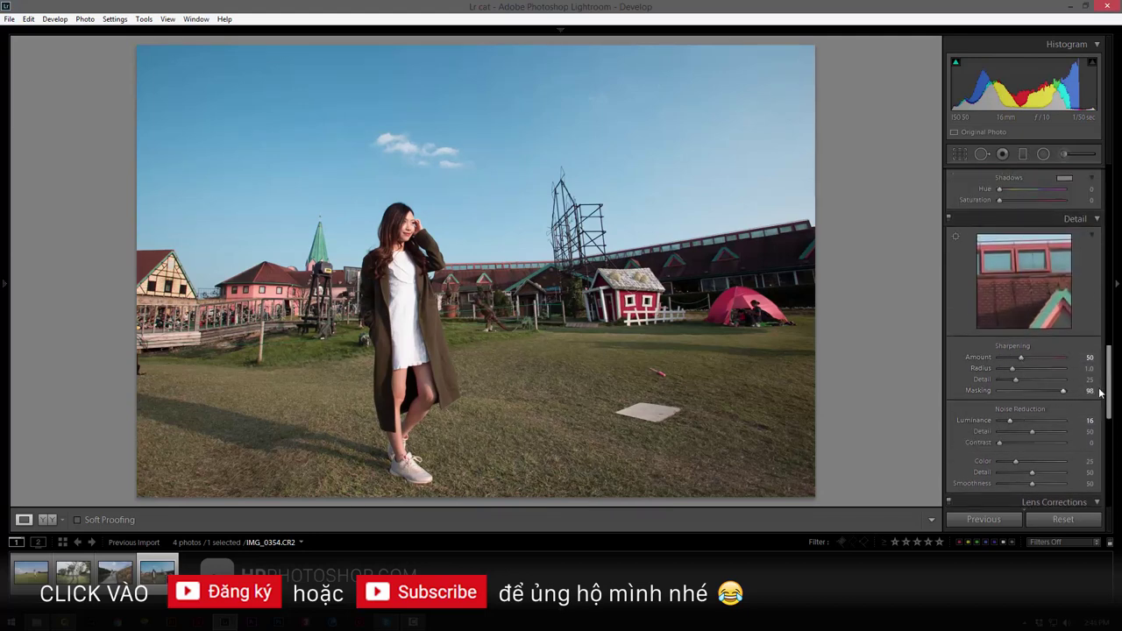
{"action": "mouse_move", "coordinate": [1108, 392]}
{"action": "left_mouse_down"}
{"action": "mouse_move", "coordinate": [1107, 329]}
{"action": "mouse_move", "coordinate": [1106, 465]}
{"action": "left_mouse_up"}
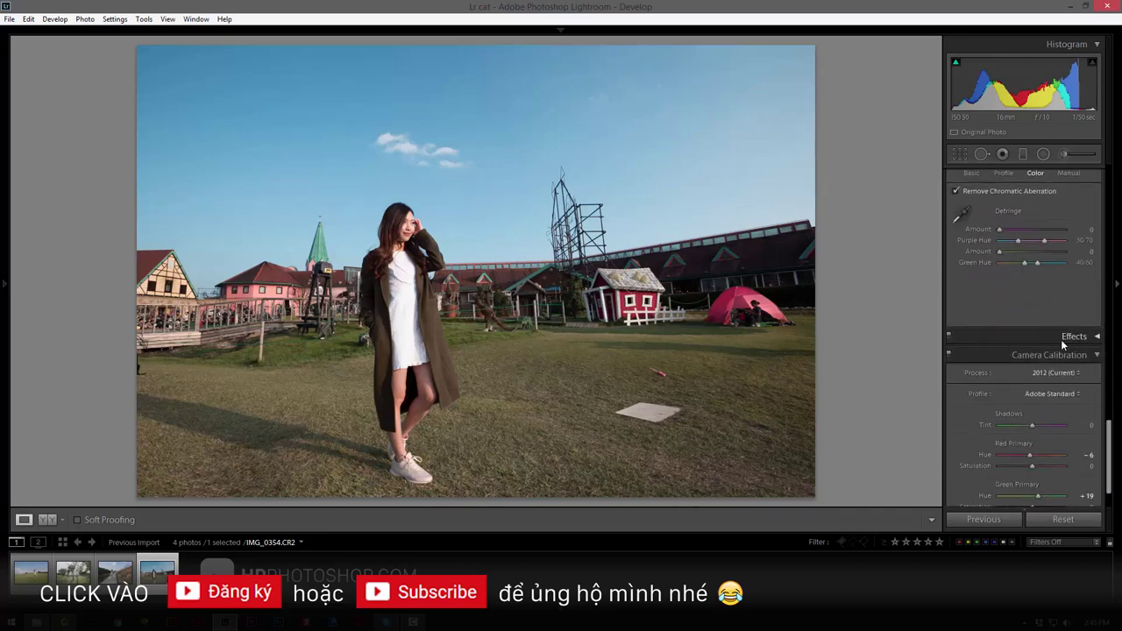
- Add film grain at amount 25, size 25, roughness 50, and inspect the face closely
{"action": "left_click", "coordinate": [1069, 336]}
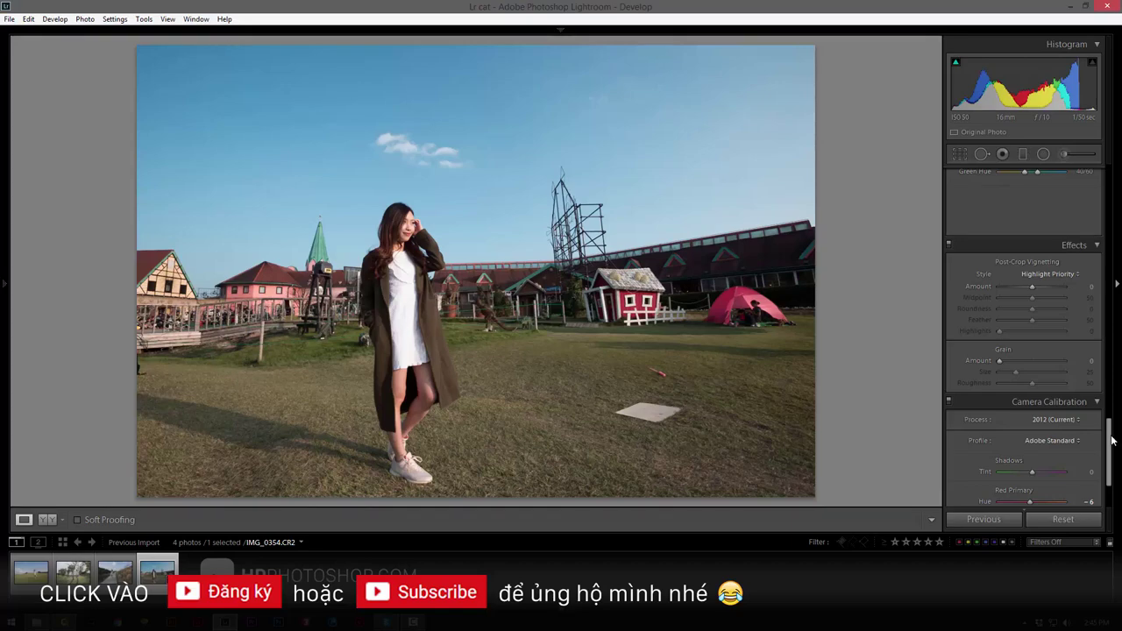
{"action": "scroll", "coordinate": [1017, 368], "scroll_direction": "up", "scroll_amount": 1}
{"action": "left_click_drag", "start_coordinate": [999, 394], "coordinate": [1010, 400]}
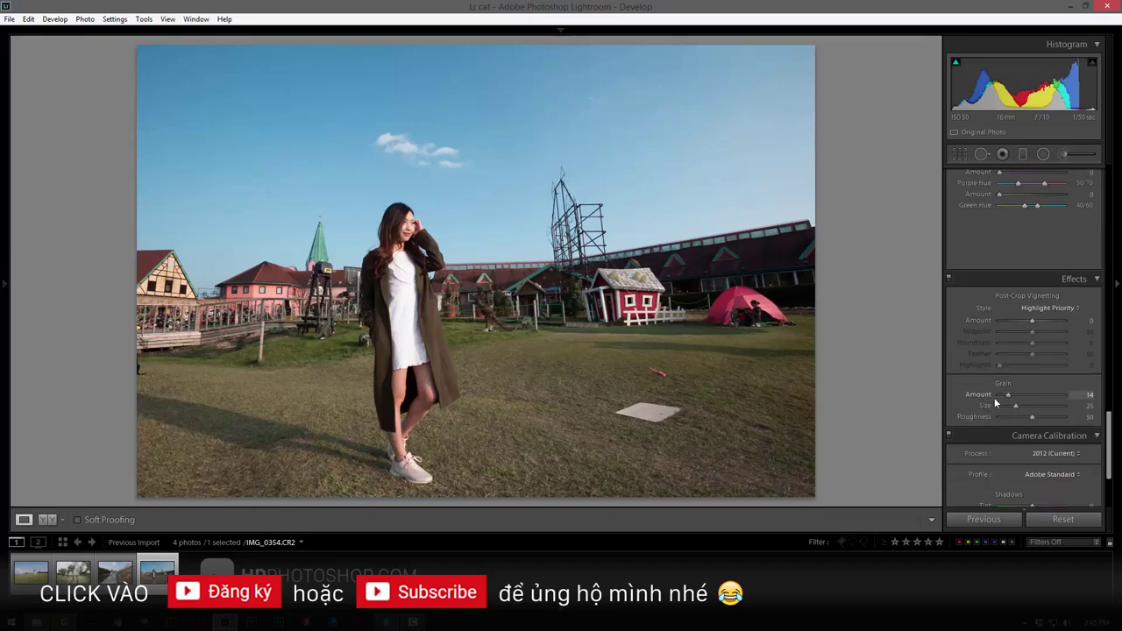
{"action": "left_click", "coordinate": [410, 246]}
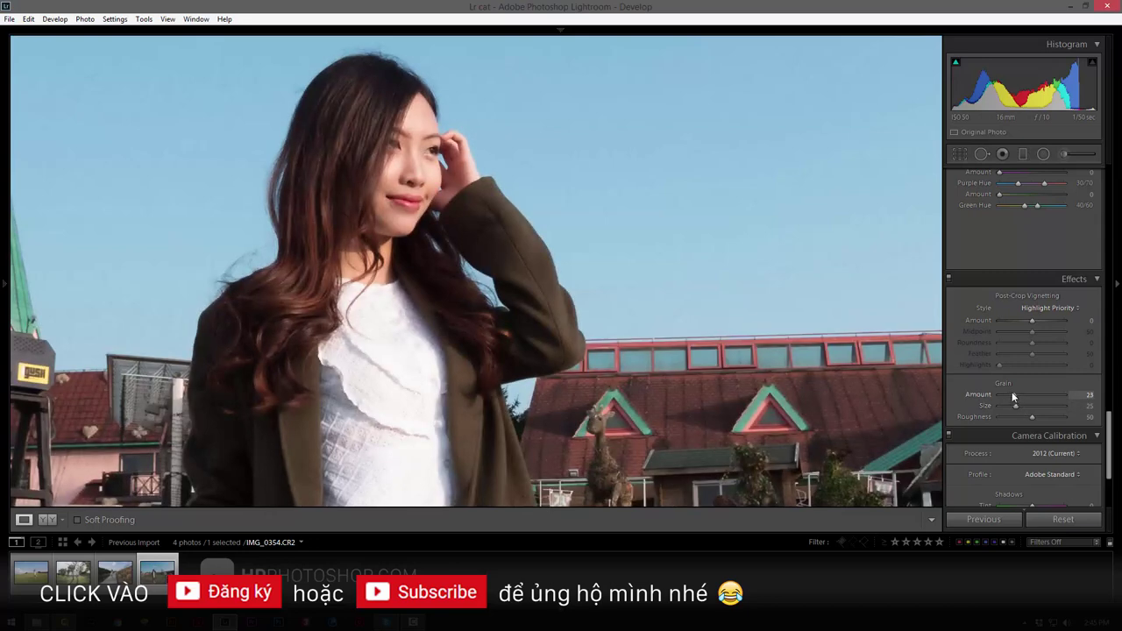
- Shift HSL hues to Aqua −26 and Blue −19, and desaturate Blue by −3
{"action": "key", "text": "z"}
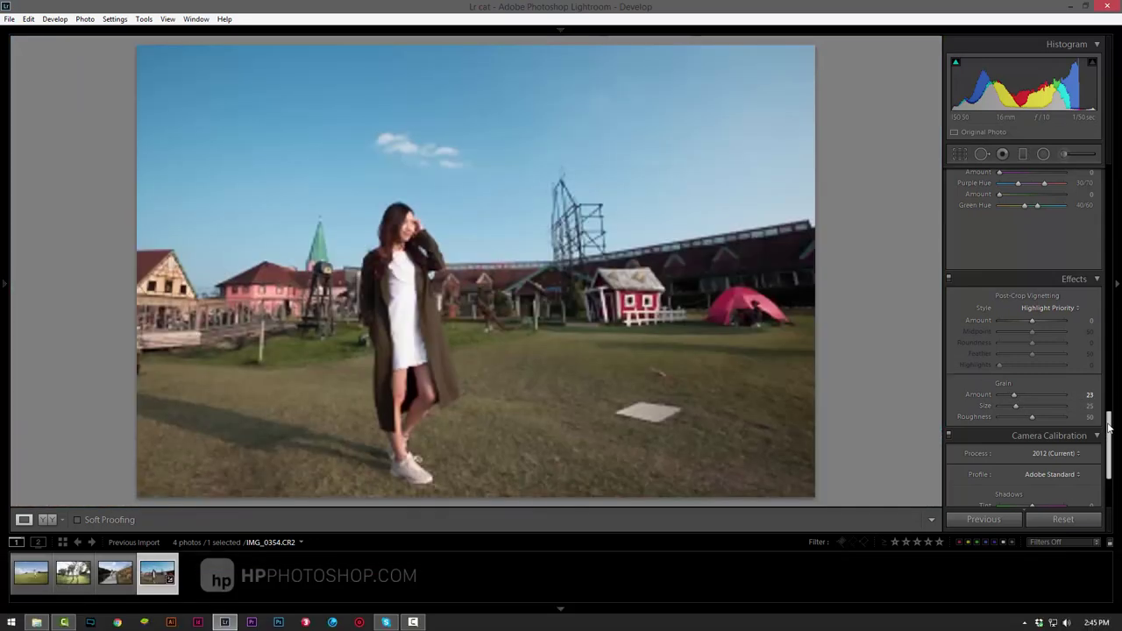
{"action": "scroll", "coordinate": [1111, 368], "scroll_direction": "up", "scroll_amount": 3}
{"action": "scroll", "coordinate": [1112, 351], "scroll_direction": "up", "scroll_amount": 3}
{"action": "scroll", "coordinate": [1114, 333], "scroll_direction": "up", "scroll_amount": 3}
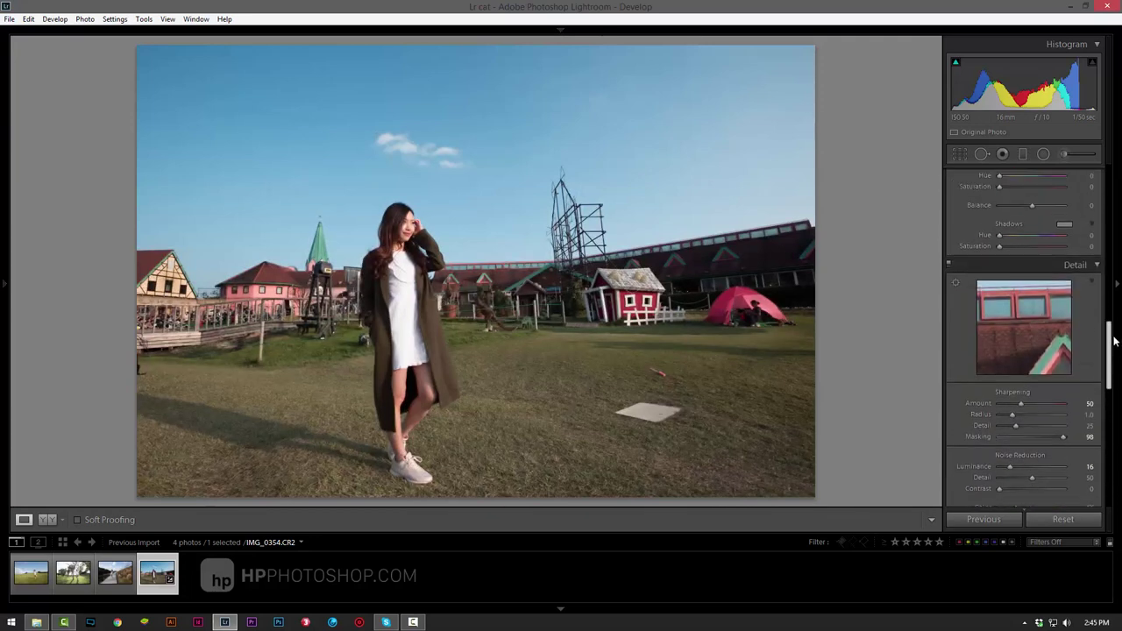
{"action": "scroll", "coordinate": [1116, 316], "scroll_direction": "up", "scroll_amount": 3}
{"action": "scroll", "coordinate": [1113, 298], "scroll_direction": "up", "scroll_amount": 3}
{"action": "scroll", "coordinate": [1112, 263], "scroll_direction": "up", "scroll_amount": 3}
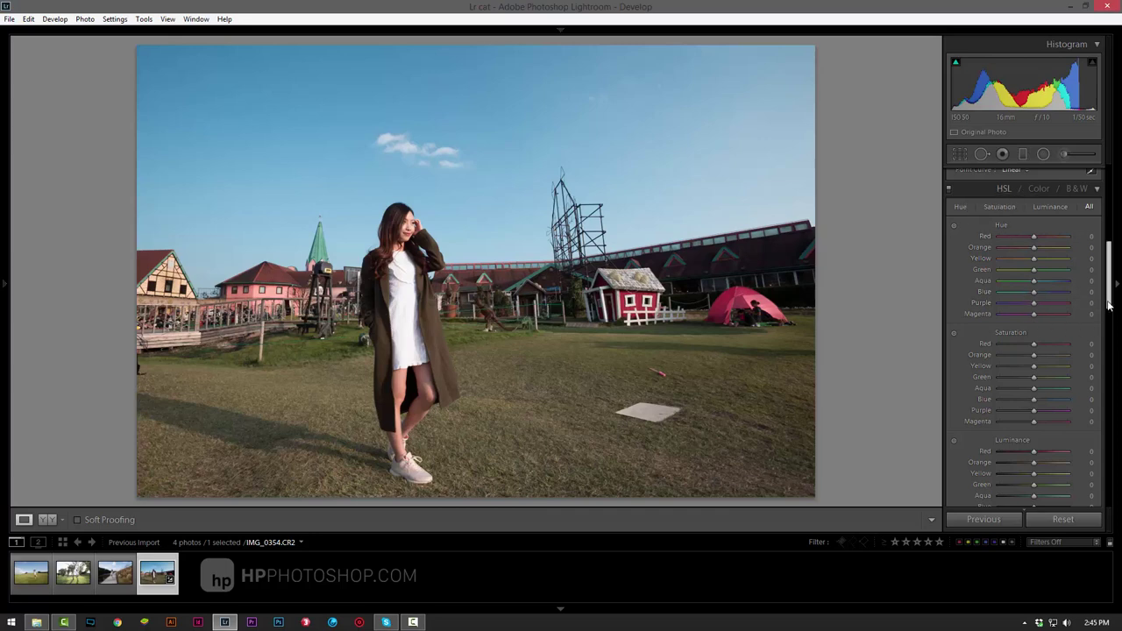
{"action": "scroll", "coordinate": [1109, 305], "scroll_direction": "down", "scroll_amount": 3}
{"action": "left_click_drag", "start_coordinate": [1034, 317], "coordinate": [1033, 320]}
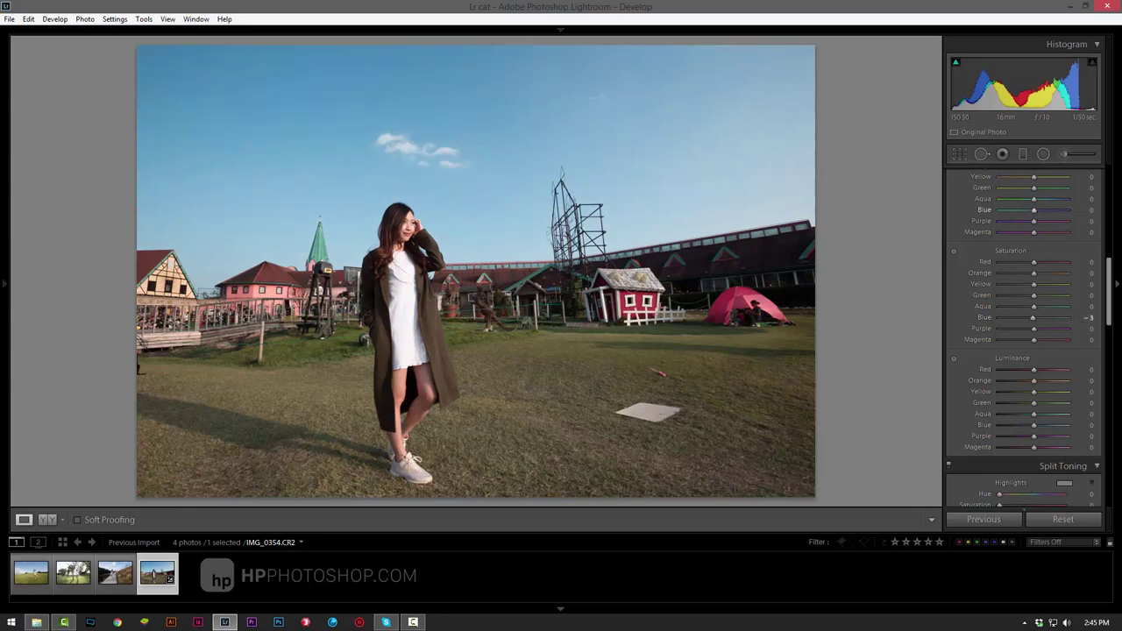
{"action": "scroll", "coordinate": [1110, 263], "scroll_direction": "up", "scroll_amount": 2}
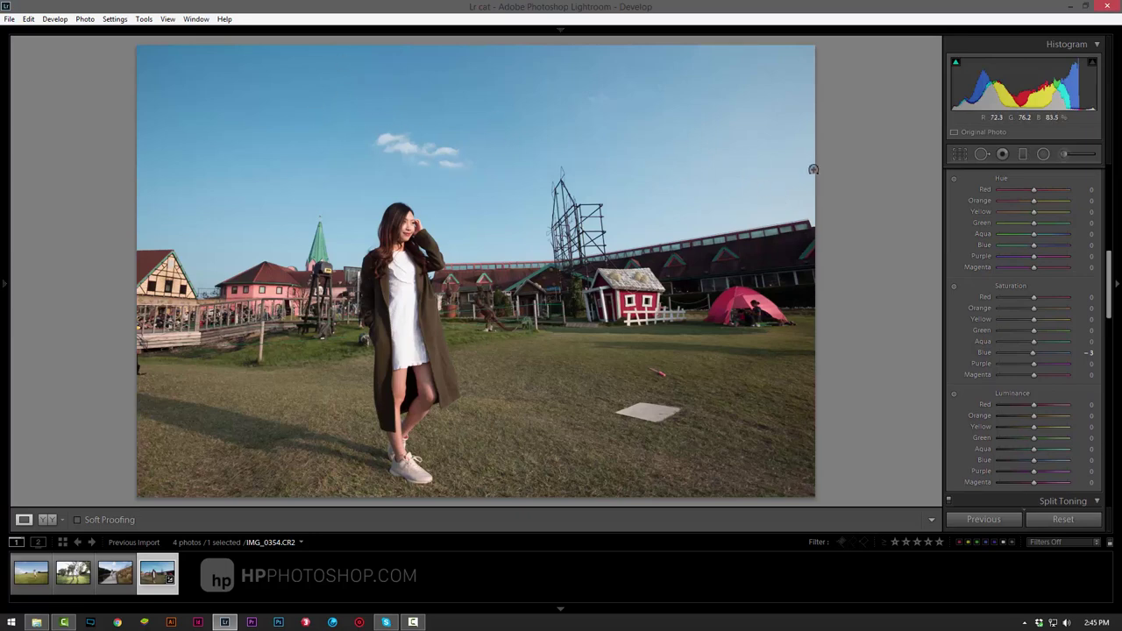
{"action": "left_click_drag", "start_coordinate": [1029, 248], "coordinate": [1018, 236]}
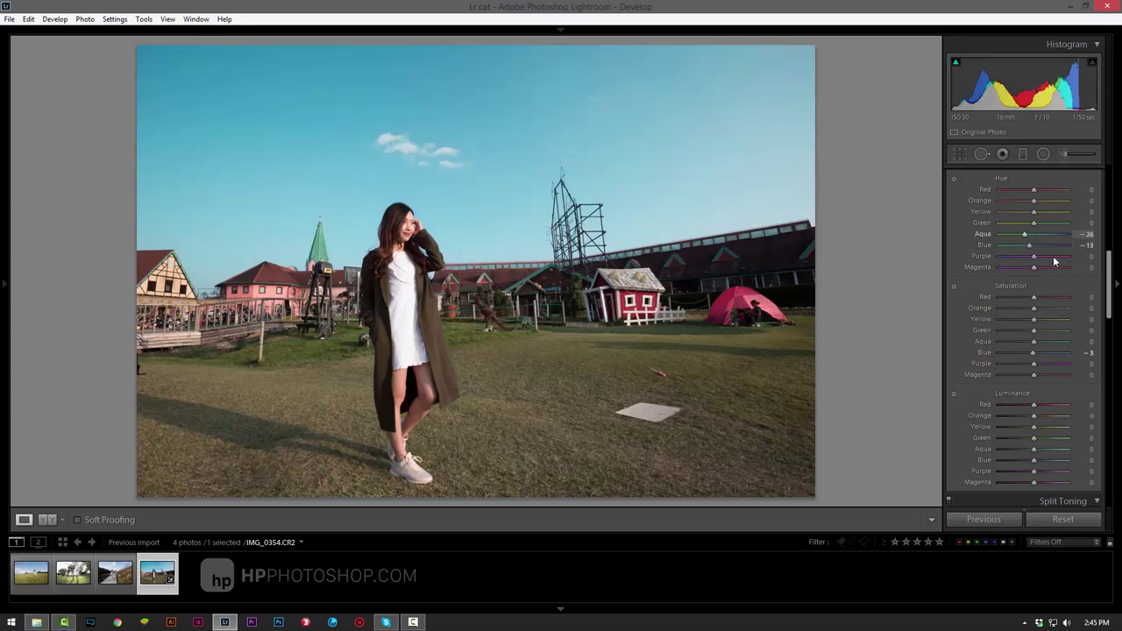
- Set HSL luminance to Aqua +100 and Blue −23 to deepen the teal sky
{"action": "scroll", "coordinate": [1043, 289], "scroll_direction": "down", "scroll_amount": 3}
{"action": "scroll", "coordinate": [1030, 328], "scroll_direction": "down", "scroll_amount": 1}
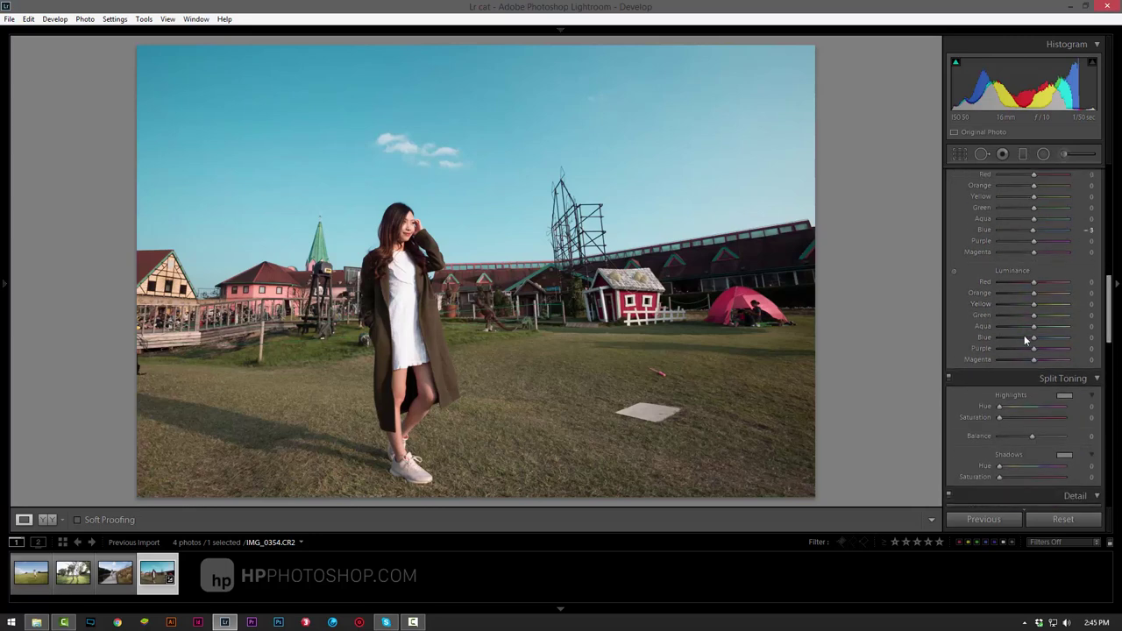
{"action": "left_click_drag", "start_coordinate": [1026, 341], "coordinate": [1068, 326]}
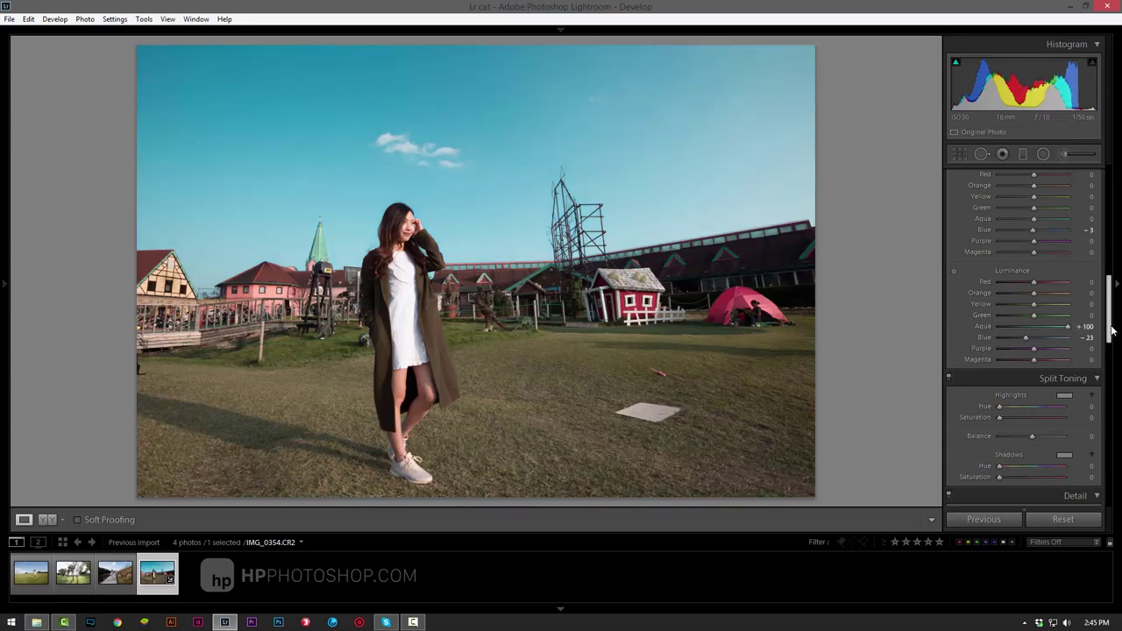
{"action": "scroll", "coordinate": [1106, 316], "scroll_direction": "up", "scroll_amount": 1}
{"action": "scroll", "coordinate": [1104, 302], "scroll_direction": "up", "scroll_amount": 1}
{"action": "scroll", "coordinate": [1103, 295], "scroll_direction": "up", "scroll_amount": 1}
- Lift the tone curve's black point, then set Vibrance +23 and Clarity +8
{"action": "scroll", "coordinate": [1101, 294], "scroll_direction": "up", "scroll_amount": 5}
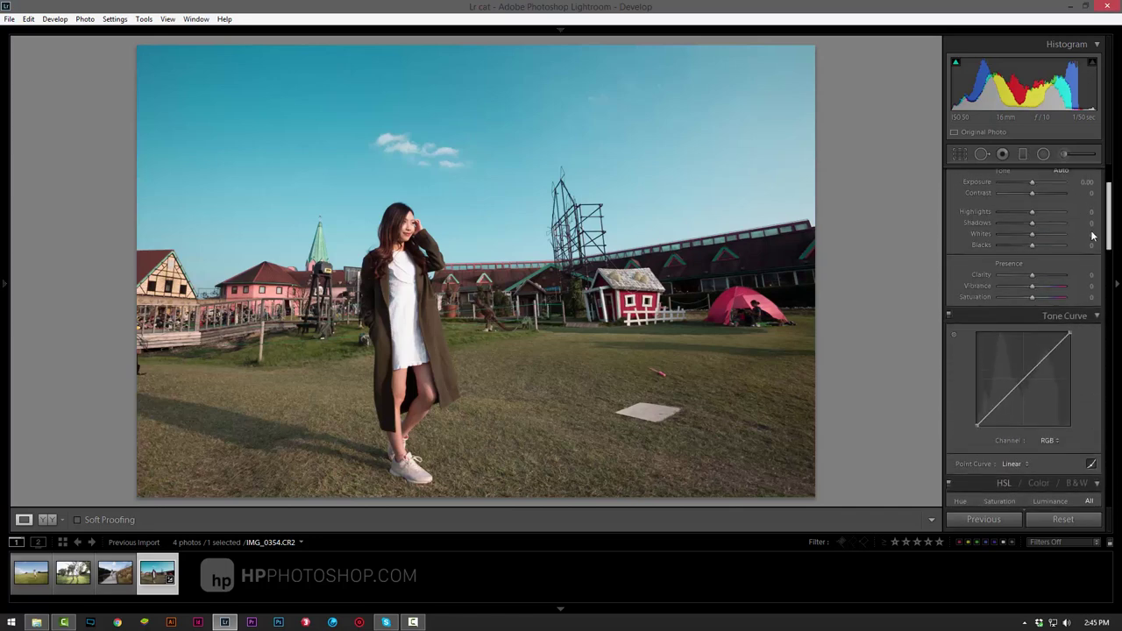
{"action": "scroll", "coordinate": [1099, 214], "scroll_direction": "down", "scroll_amount": 3}
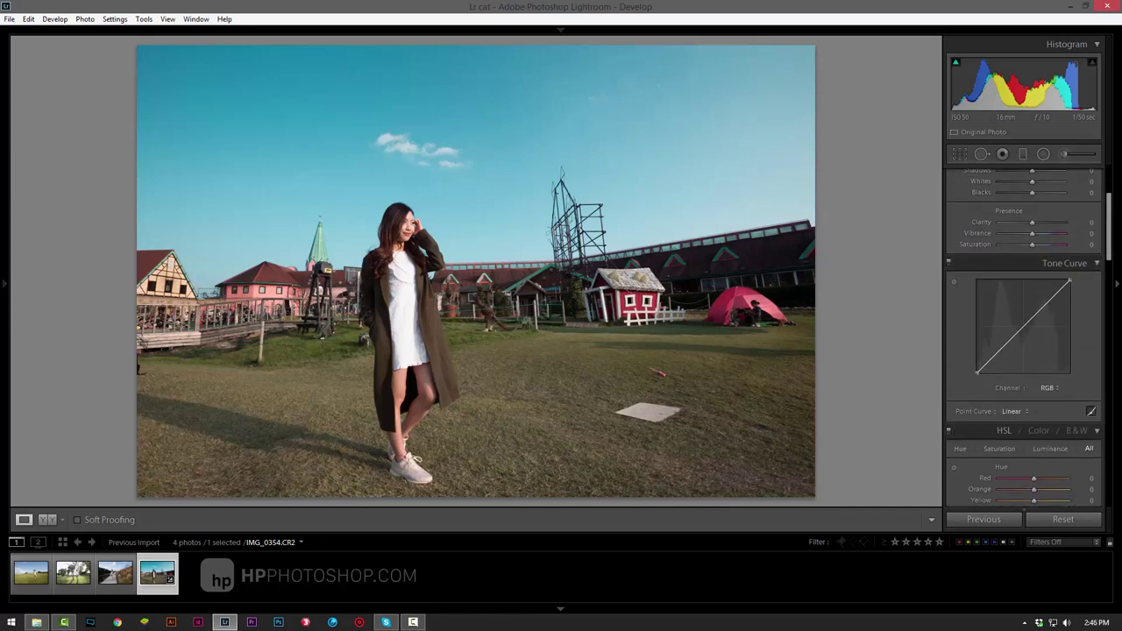
{"action": "left_click_drag", "start_coordinate": [978, 373], "coordinate": [987, 362]}
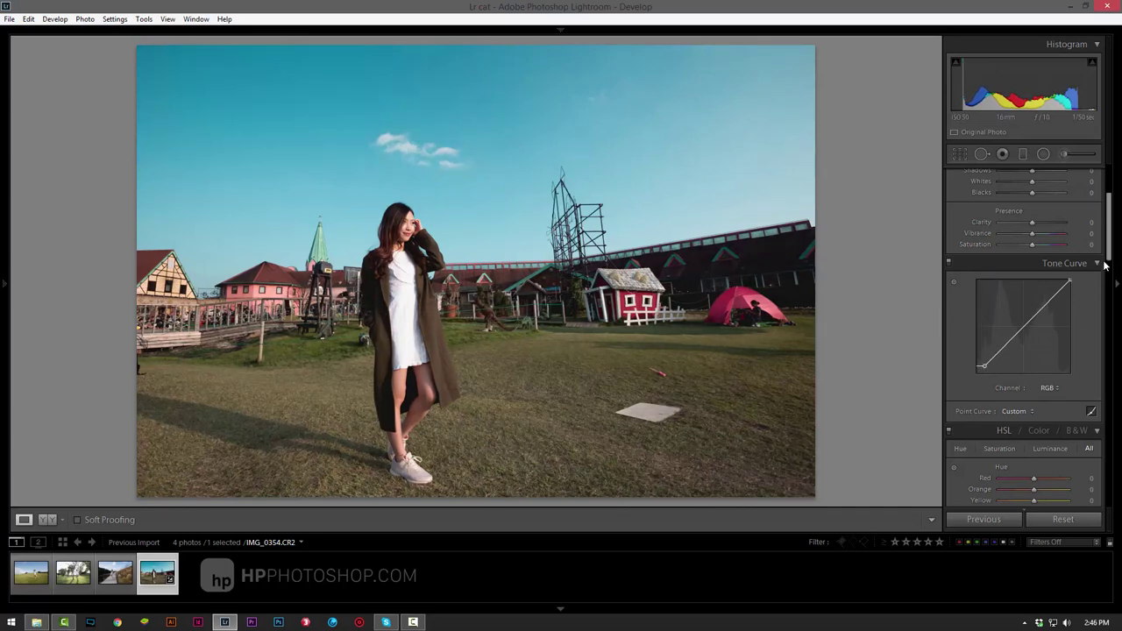
{"action": "scroll", "coordinate": [1105, 265], "scroll_direction": "up", "scroll_amount": 3}
{"action": "left_click_drag", "start_coordinate": [1045, 375], "coordinate": [1036, 366]}
{"action": "left_click", "coordinate": [1039, 365]}
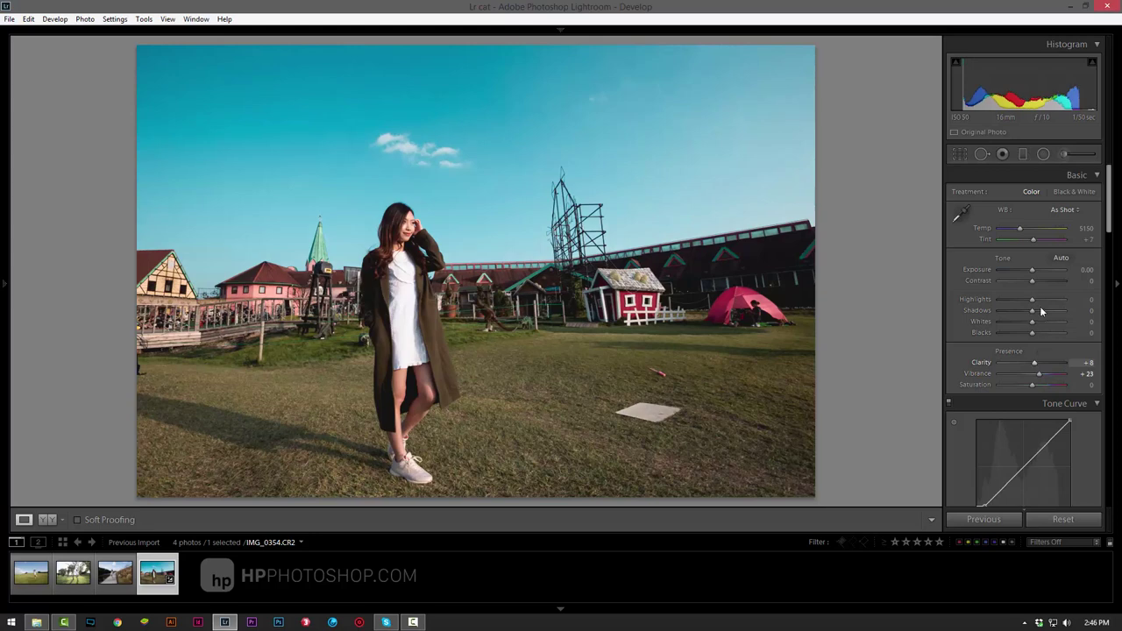
- Set Exposure +0.32, Contrast +32, Highlights −3, Shadows +35, and compare Before/After
{"action": "mouse_move", "coordinate": [1040, 281]}
{"action": "left_mouse_down"}
{"action": "mouse_move", "coordinate": [1041, 316]}
{"action": "mouse_move", "coordinate": [1023, 301]}
{"action": "mouse_move", "coordinate": [1038, 305]}
{"action": "mouse_move", "coordinate": [1034, 274]}
{"action": "left_mouse_up"}
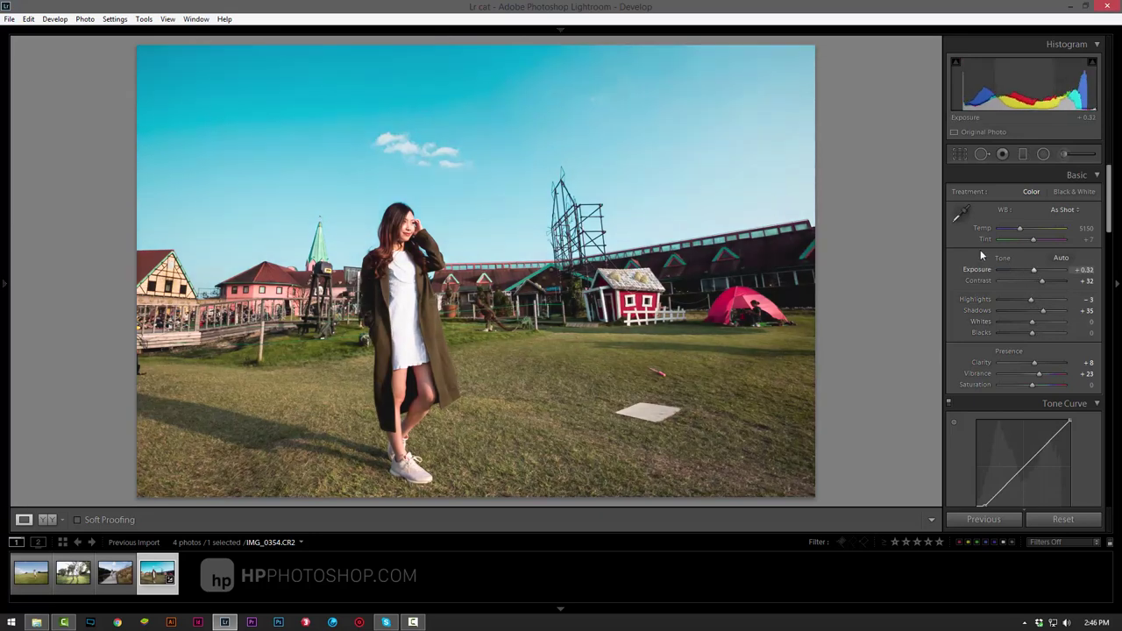
{"action": "key", "text": "backslash"}
{"action": "key", "text": "backslash"}
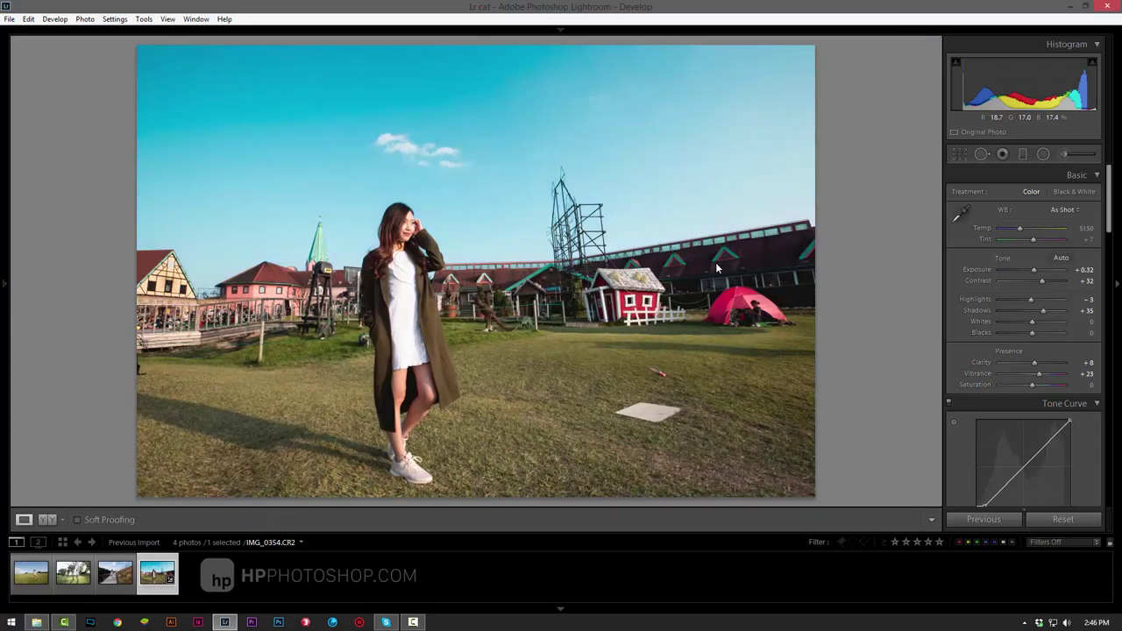
{"action": "key", "text": "backslash"}
{"action": "key", "text": "backslash"}
- Heal away the red object and the white paper on the grass with Spot Removal
{"action": "left_click", "coordinate": [981, 155]}
{"action": "left_click", "coordinate": [658, 372]}
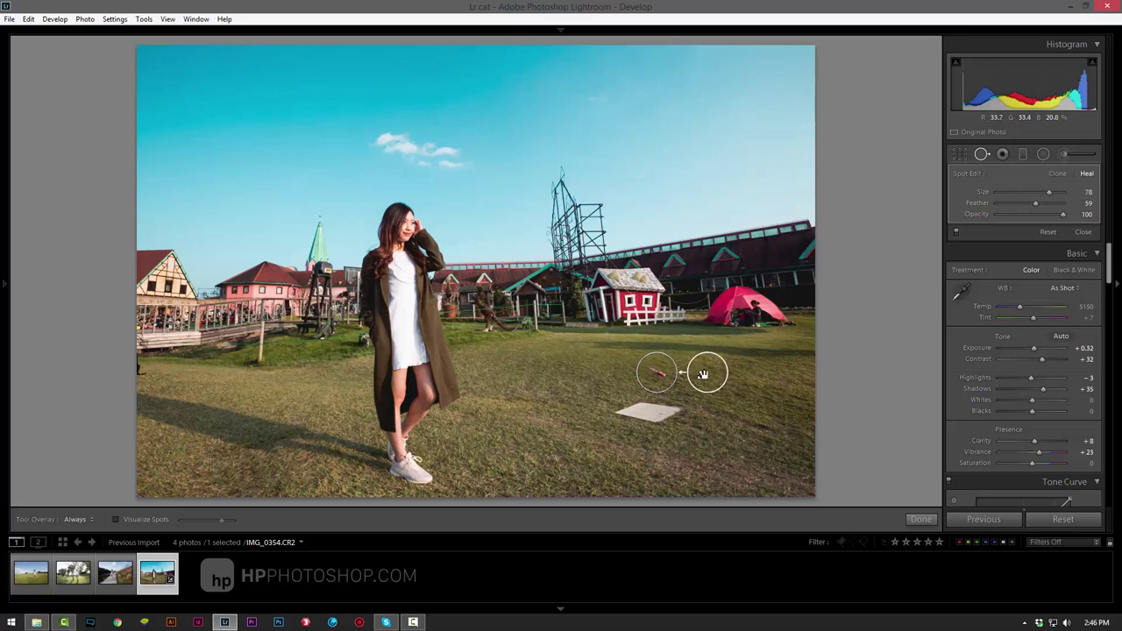
{"action": "left_click_drag", "start_coordinate": [618, 410], "coordinate": [693, 412]}
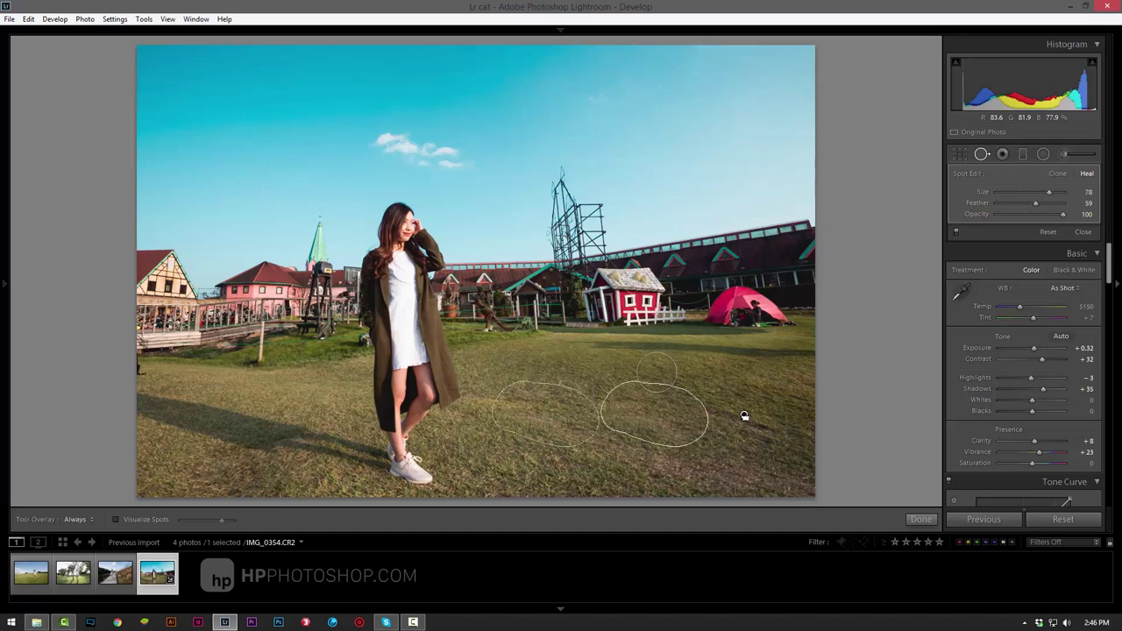
{"action": "left_click", "coordinate": [920, 519]}
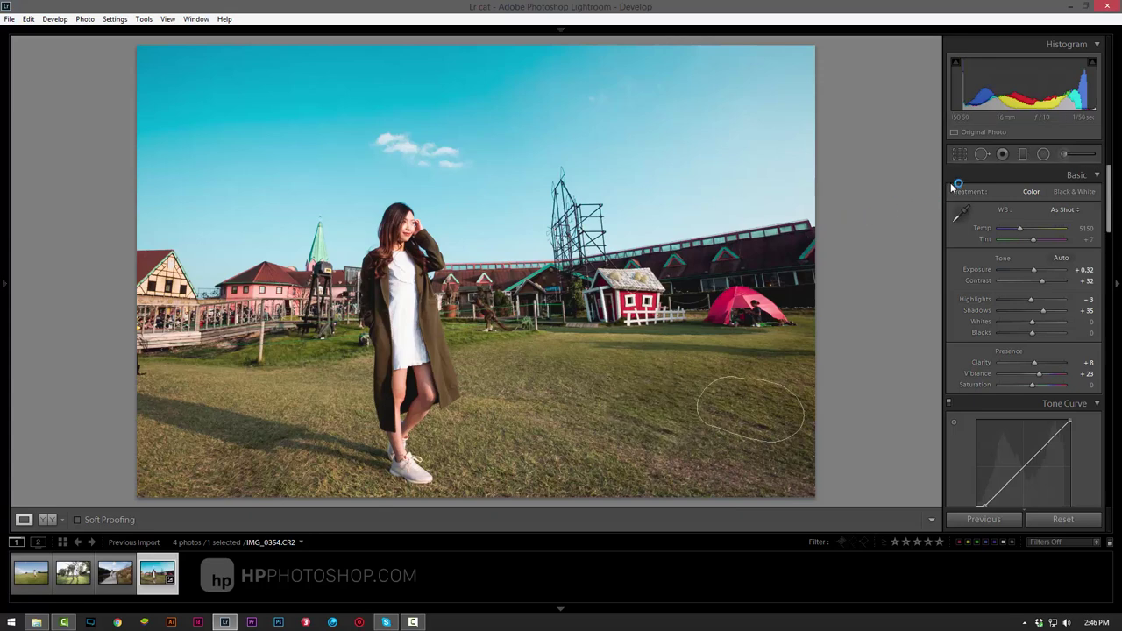
{"action": "left_click", "coordinate": [1023, 155]}
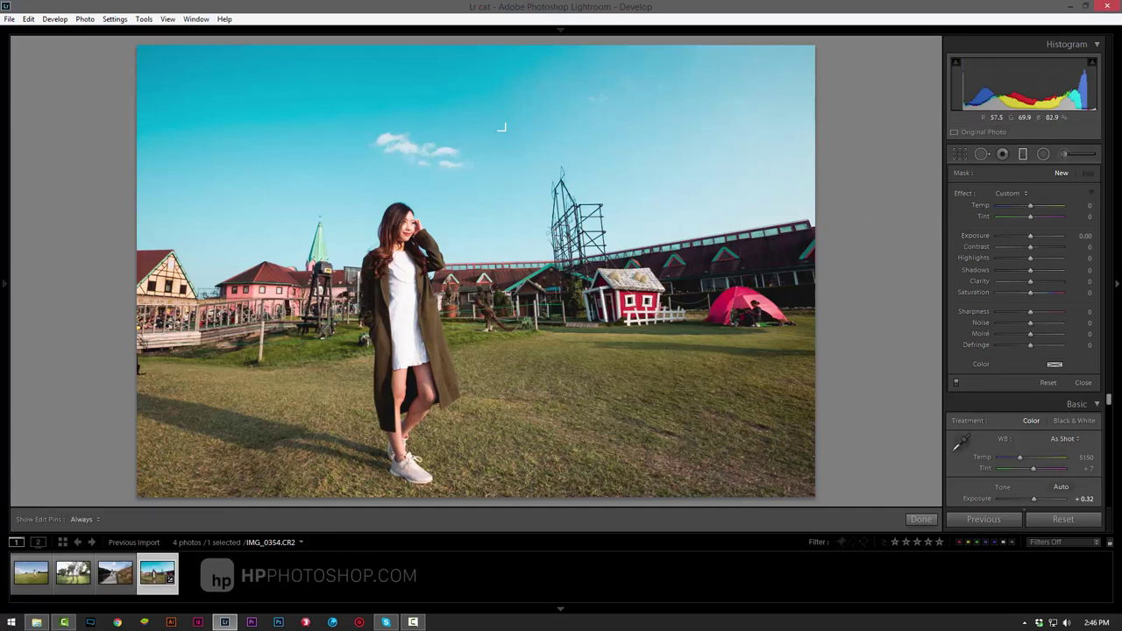
- Add a level top graduated filter: Exposure −4, Contrast 100, Highlights/Shadows −100, Clarity 100
{"action": "left_click_drag", "start_coordinate": [502, 128], "coordinate": [503, 131]}
{"action": "left_click_drag", "start_coordinate": [503, 131], "coordinate": [501, 127]}
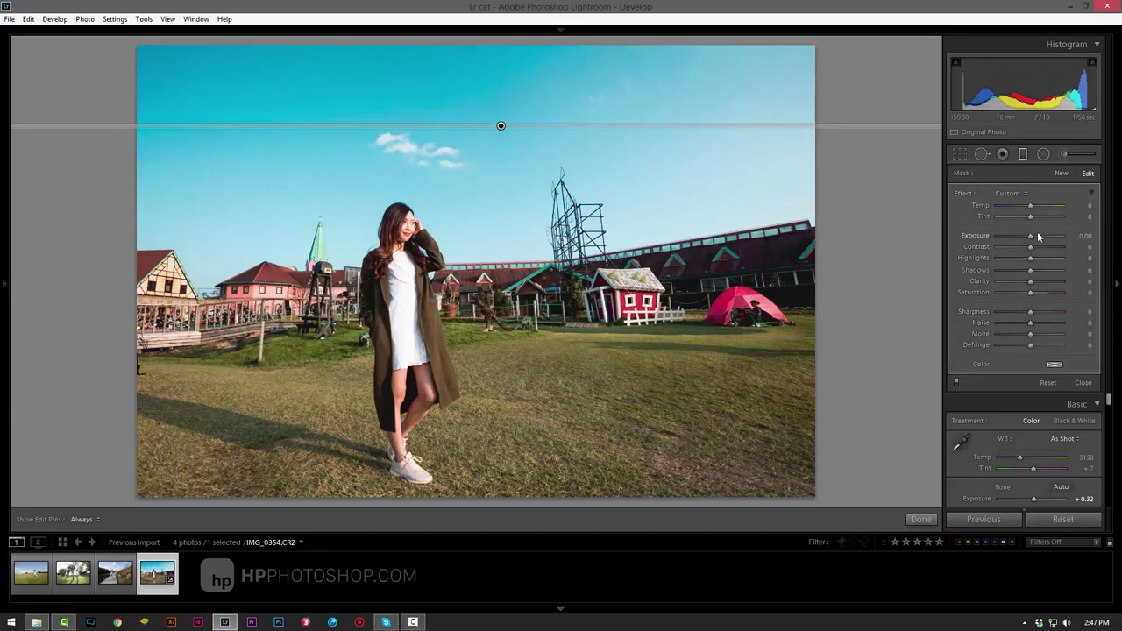
{"action": "left_click_drag", "start_coordinate": [1038, 236], "coordinate": [997, 238]}
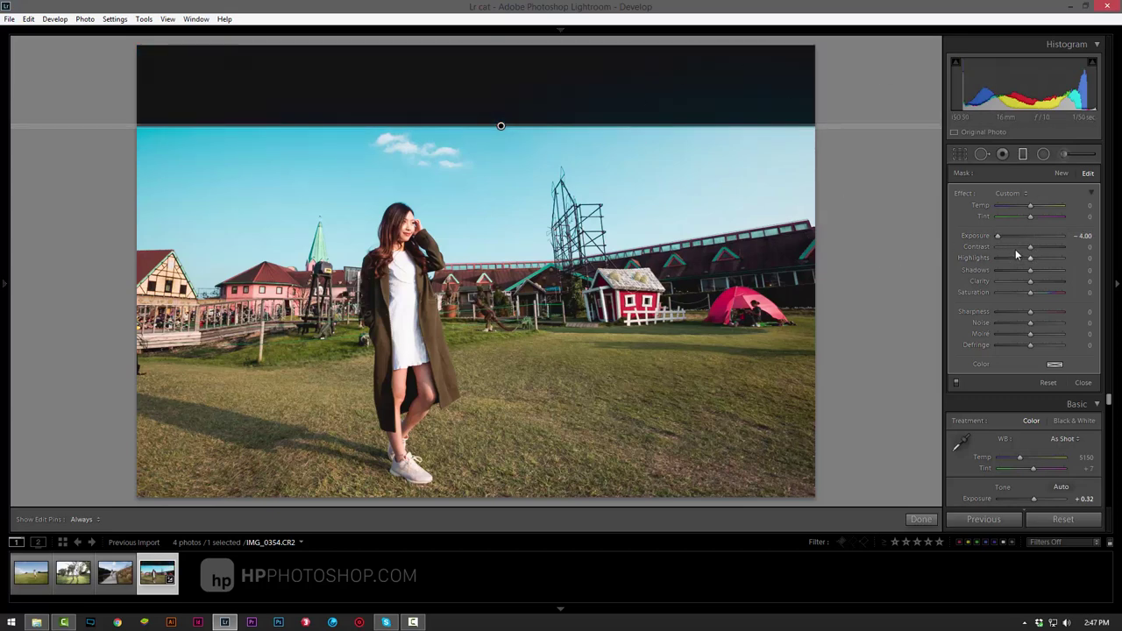
{"action": "left_click_drag", "start_coordinate": [1068, 253], "coordinate": [1084, 251]}
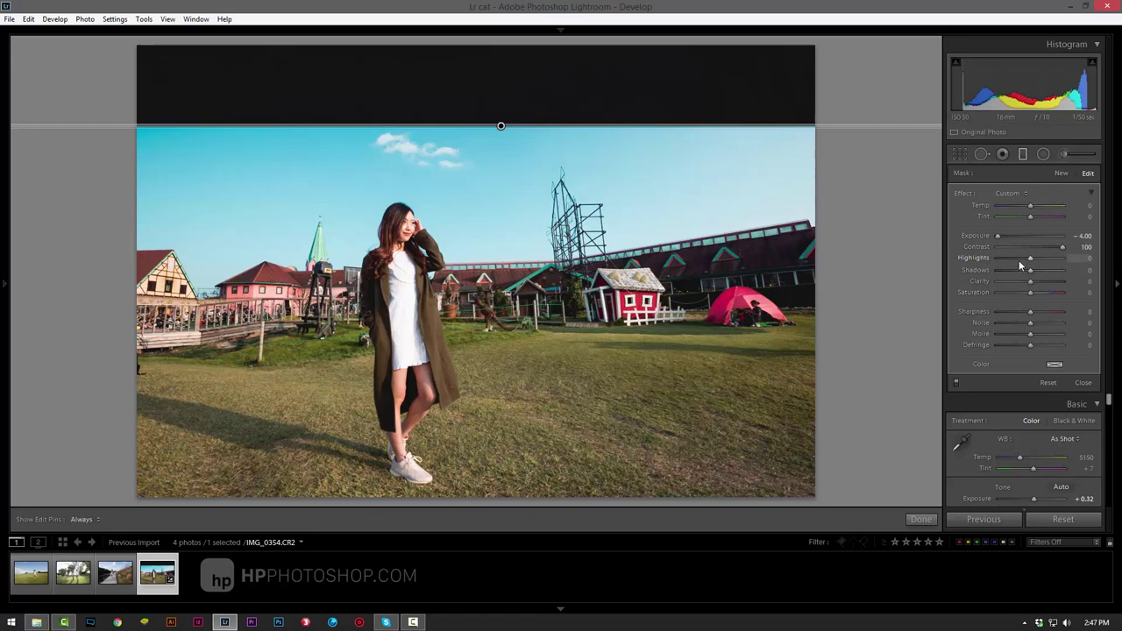
{"action": "left_click_drag", "start_coordinate": [1022, 257], "coordinate": [960, 260]}
{"action": "left_click_drag", "start_coordinate": [1032, 270], "coordinate": [924, 265]}
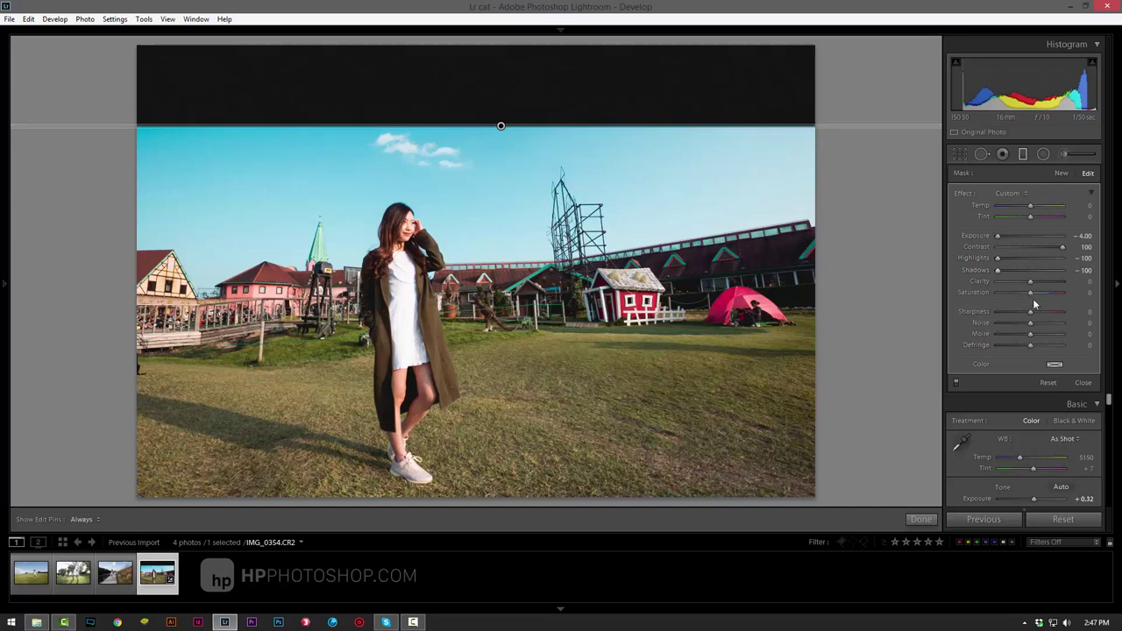
{"action": "left_click_drag", "start_coordinate": [1050, 286], "coordinate": [1092, 285]}
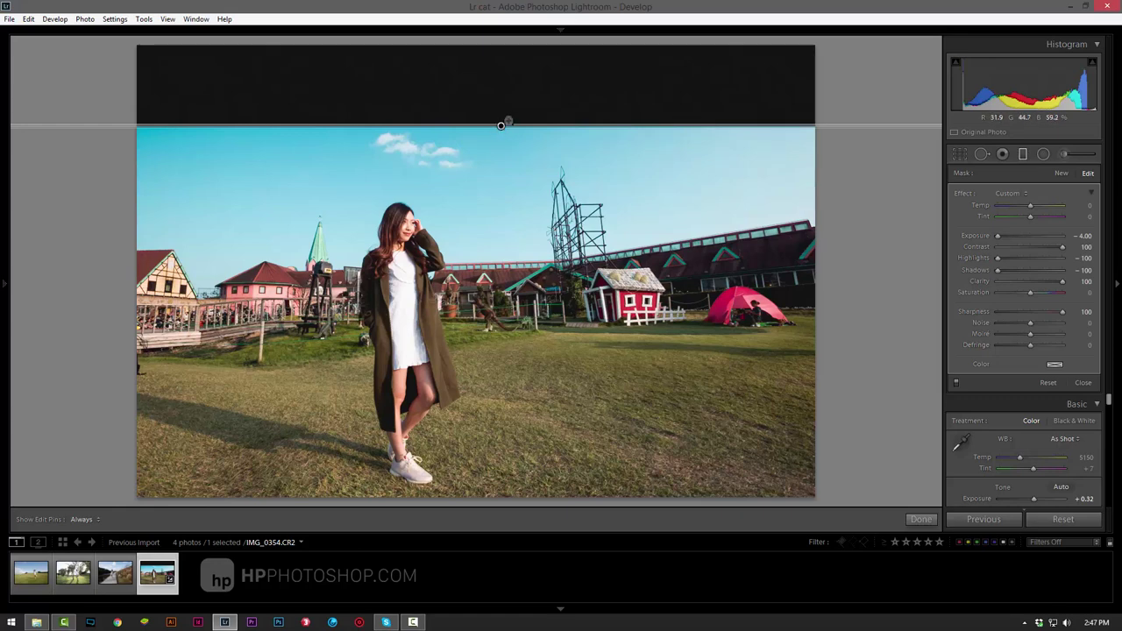
- Tighten the top filter into a hard-edged bar just below the sky's top
{"action": "key", "text": "z"}
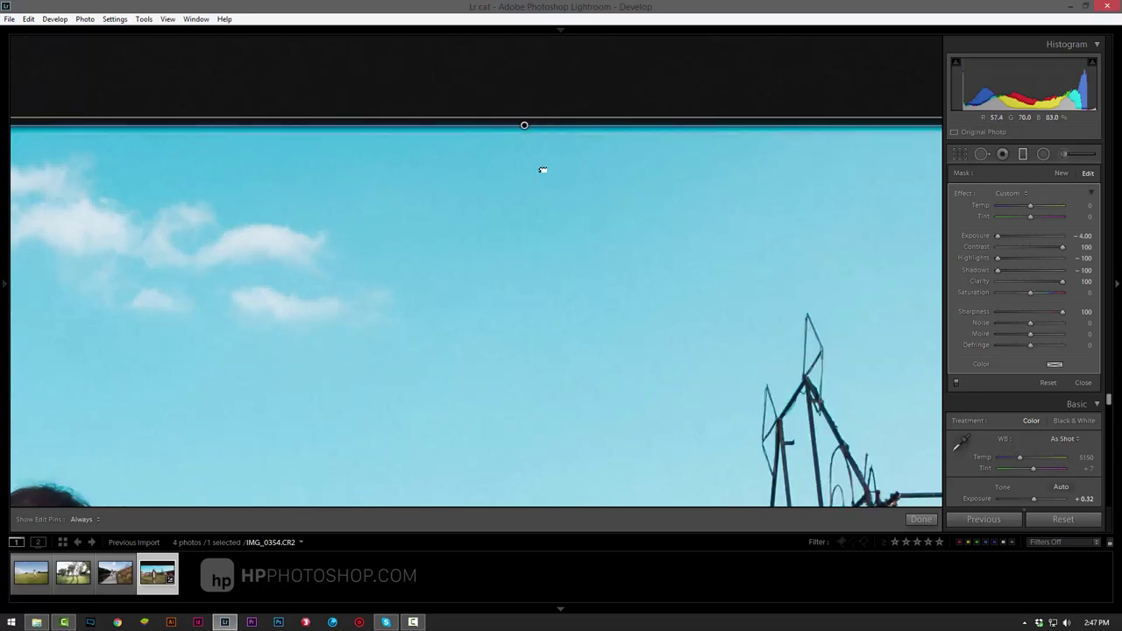
{"action": "left_click_drag", "start_coordinate": [542, 169], "coordinate": [543, 193]}
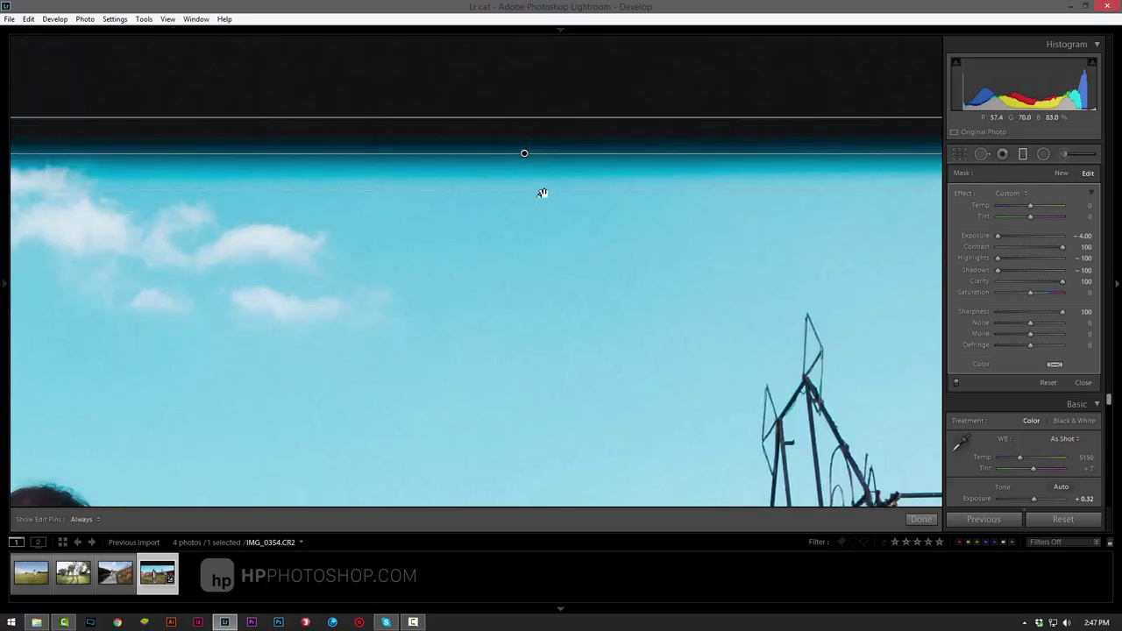
{"action": "left_click_drag", "start_coordinate": [543, 192], "coordinate": [541, 119]}
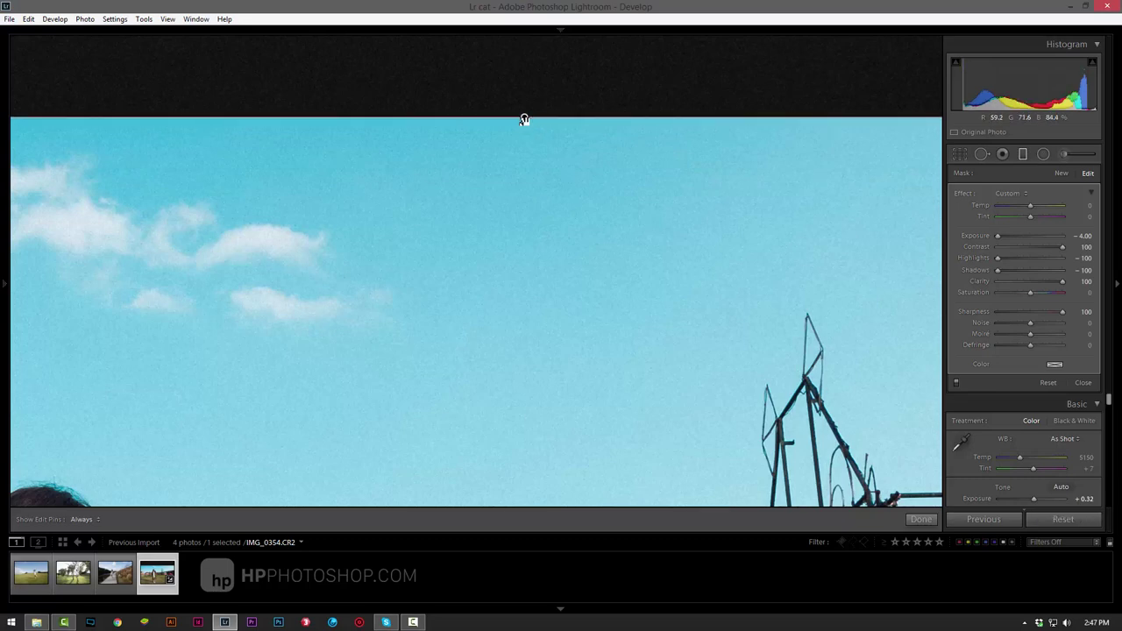
{"action": "left_click", "coordinate": [921, 519]}
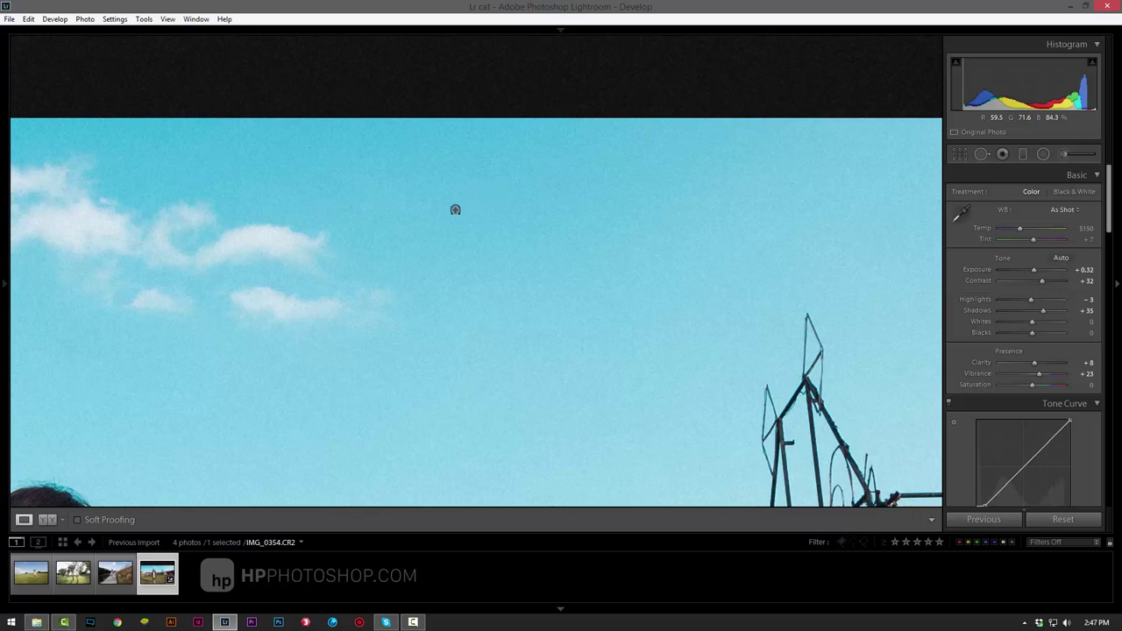
{"action": "left_click", "coordinate": [495, 169]}
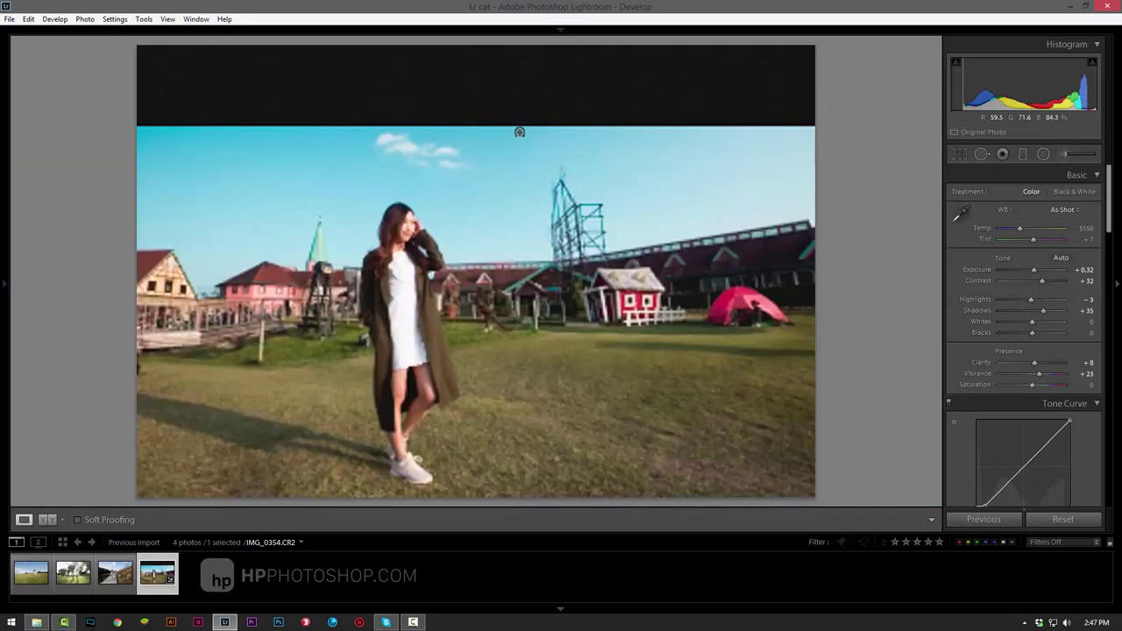
{"action": "left_click", "coordinate": [1026, 154]}
- Duplicate the top bar filter, move the copy to the bottom, and invert it
{"action": "left_click", "coordinate": [502, 125]}
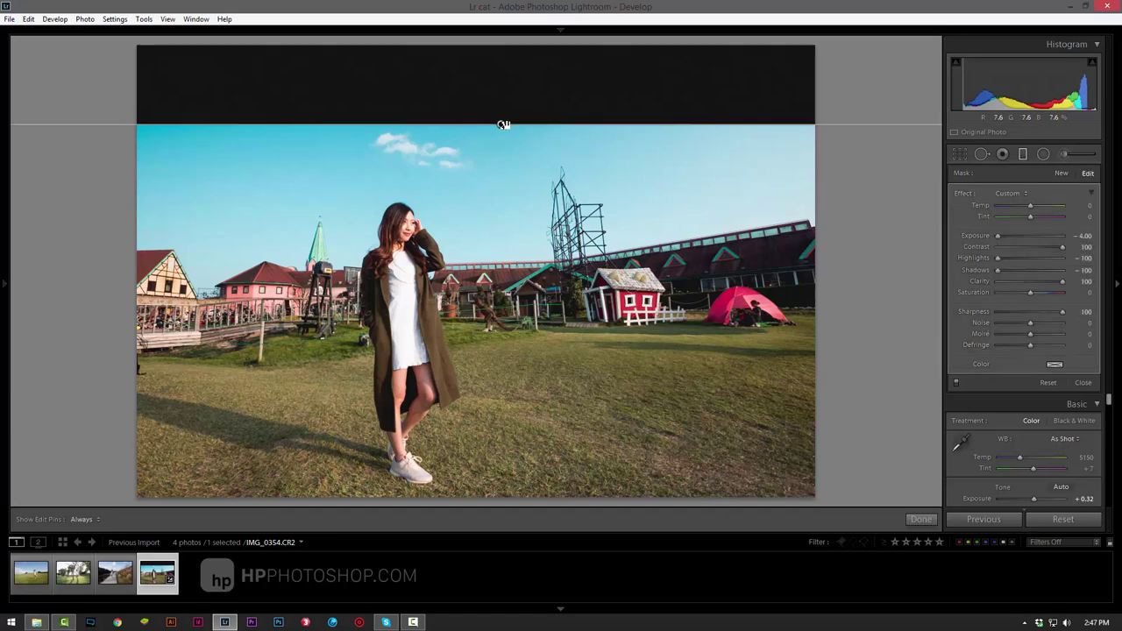
{"action": "right_click", "coordinate": [503, 124]}
{"action": "key", "text": "Escape"}
{"action": "right_click", "coordinate": [501, 124]}
{"action": "left_click", "coordinate": [518, 134]}
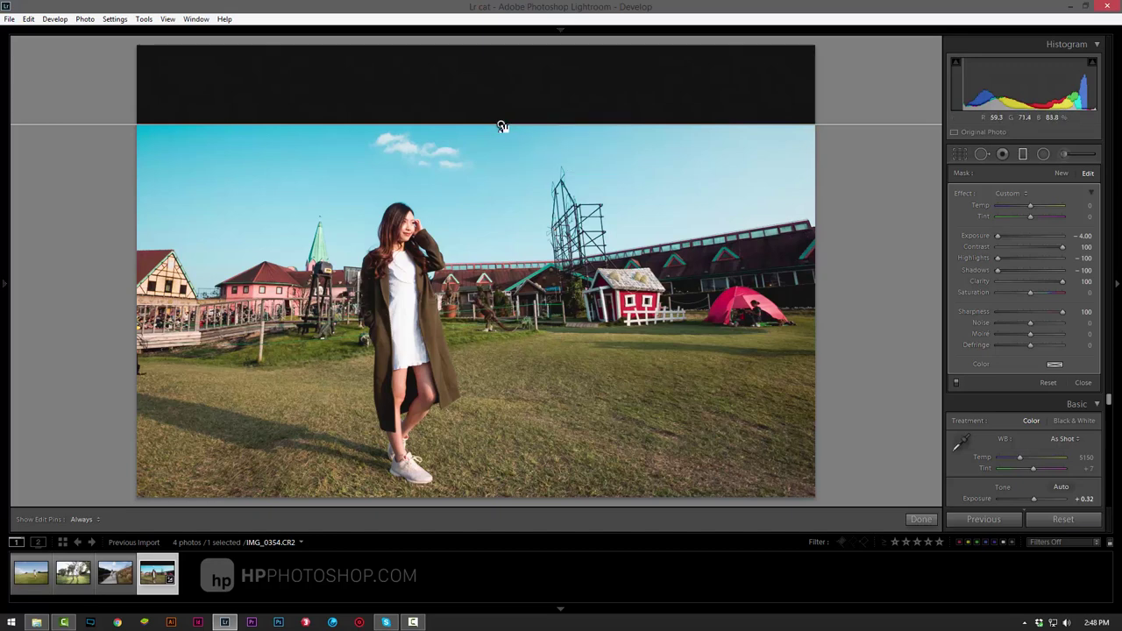
{"action": "left_click_drag", "start_coordinate": [501, 125], "coordinate": [503, 335]}
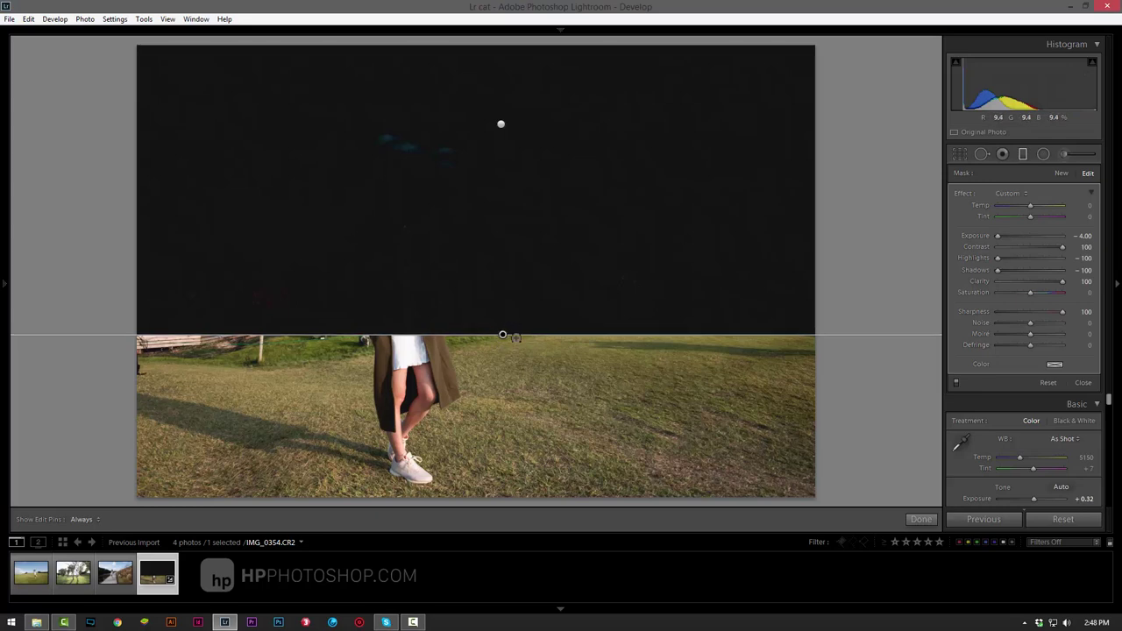
{"action": "key", "text": "z"}
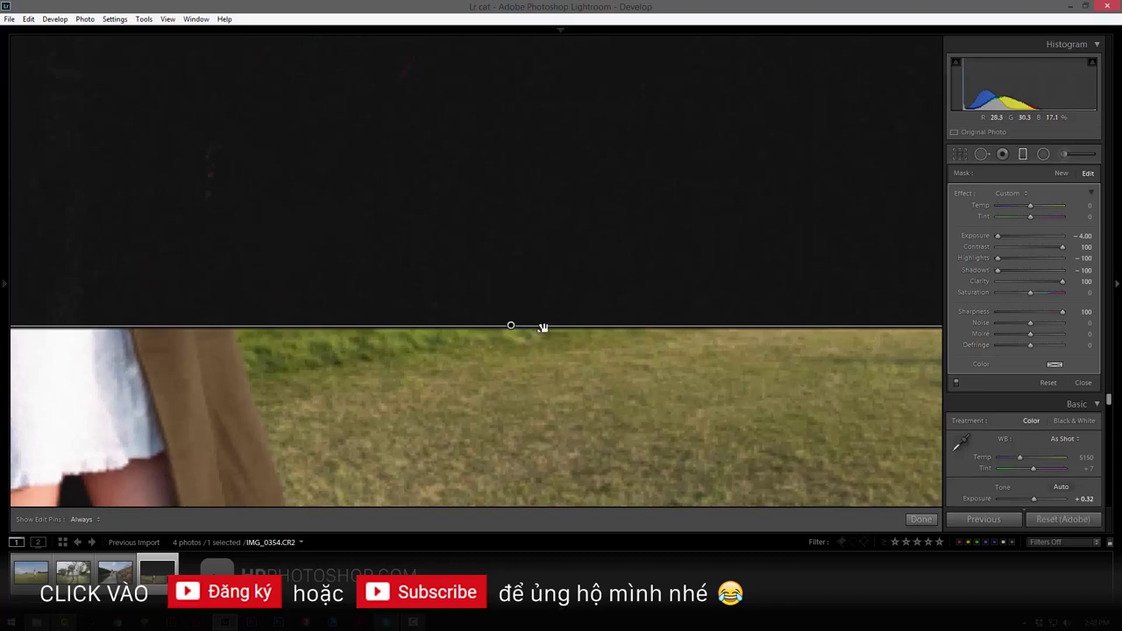
{"action": "key", "text": "apostrophe"}
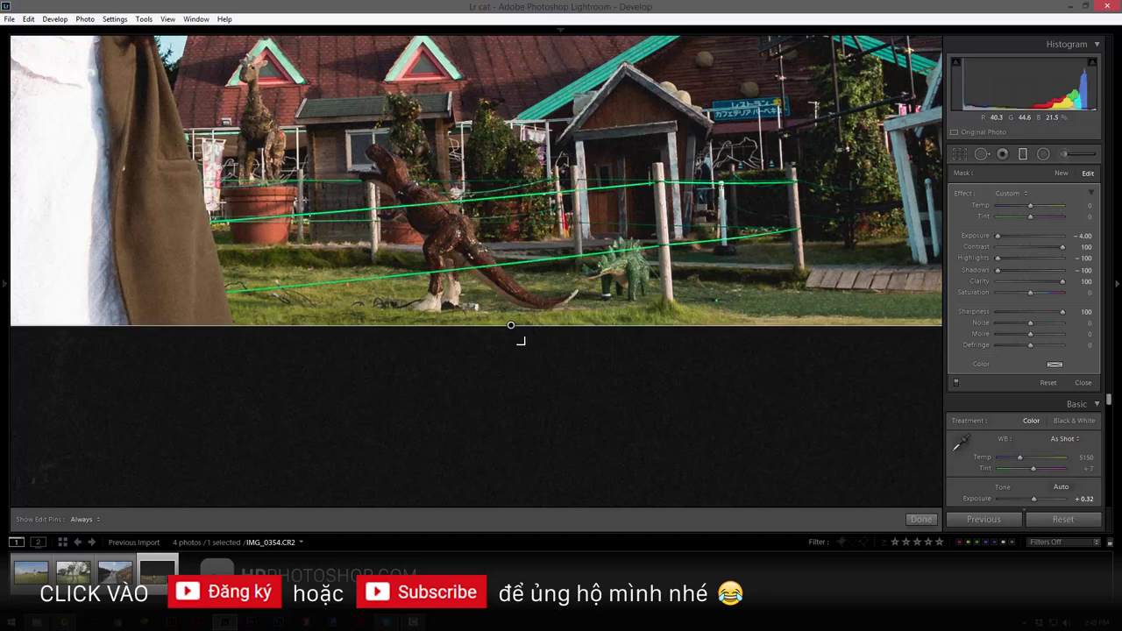
{"action": "left_click", "coordinate": [921, 519]}
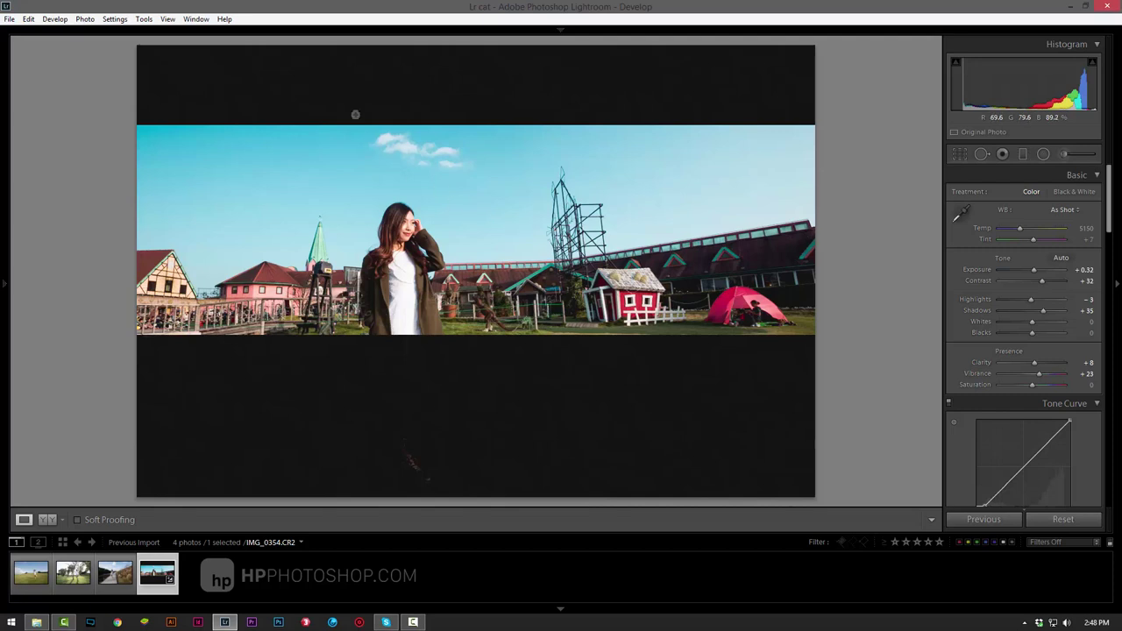
- Show the Grid loupe overlay and open Crop & Straighten to check bar evenness
{"action": "left_click", "coordinate": [170, 25]}
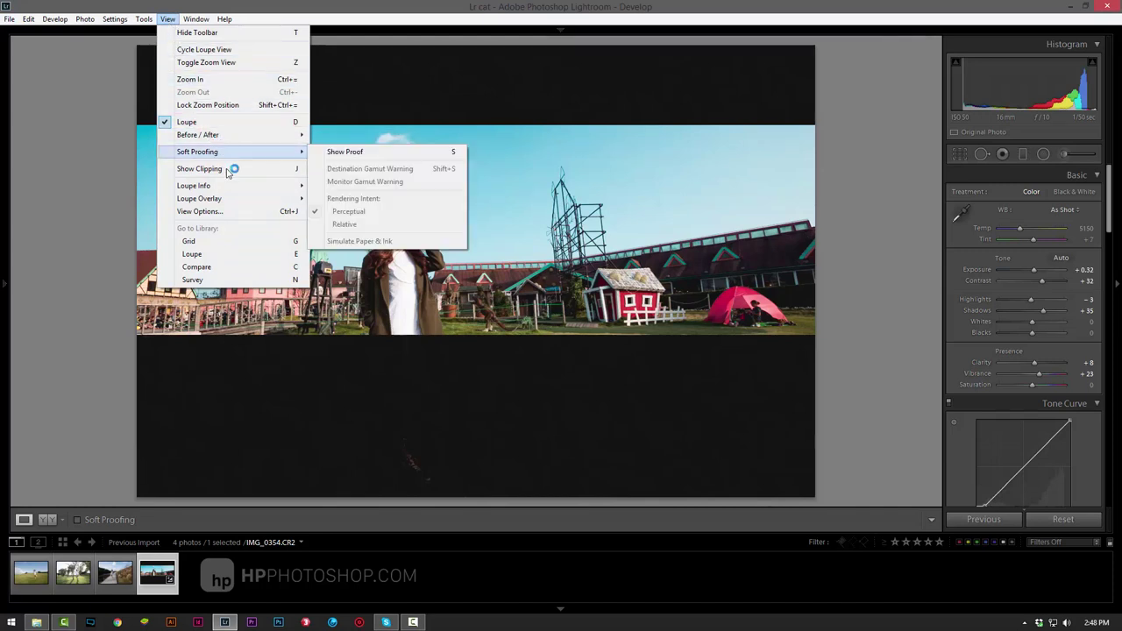
{"action": "mouse_move", "coordinate": [200, 198]}
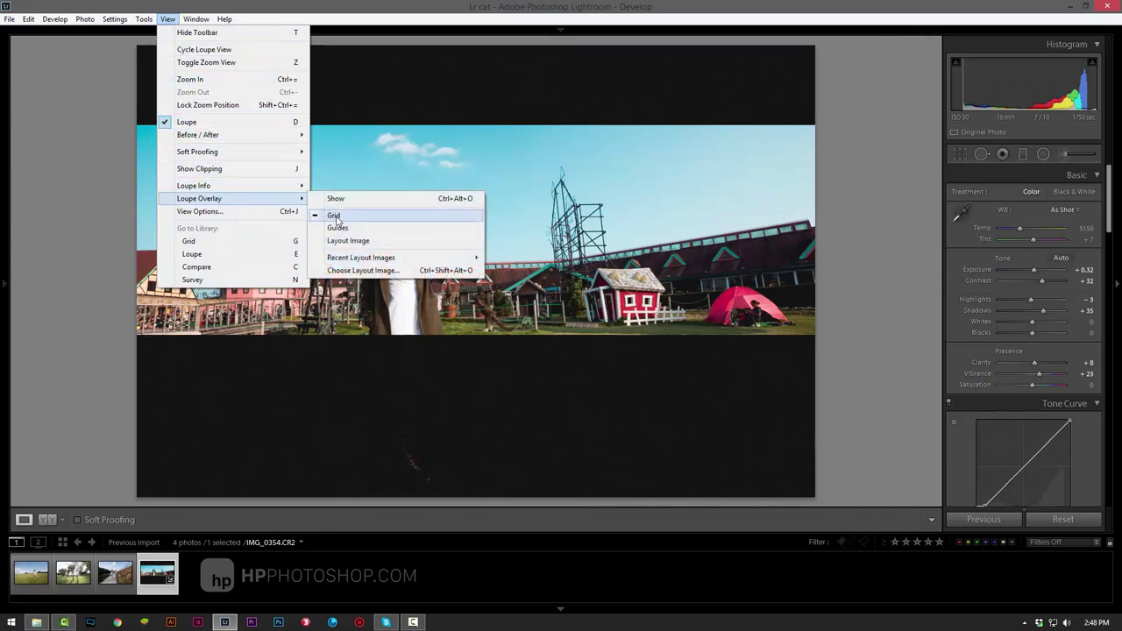
{"action": "left_click", "coordinate": [334, 216]}
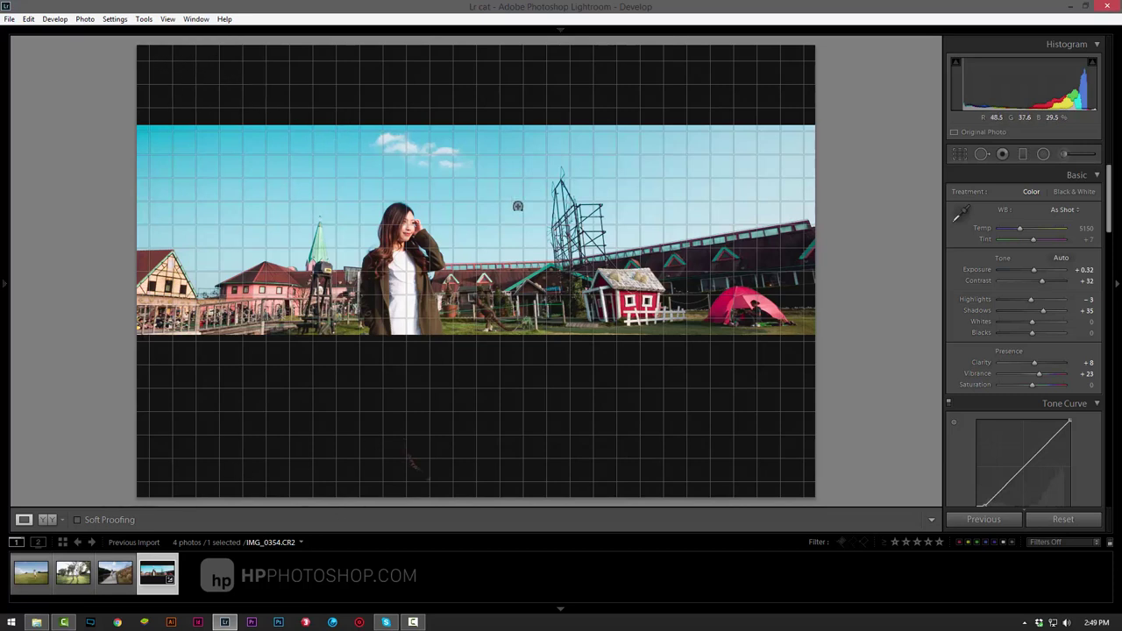
{"action": "left_click", "coordinate": [962, 156]}
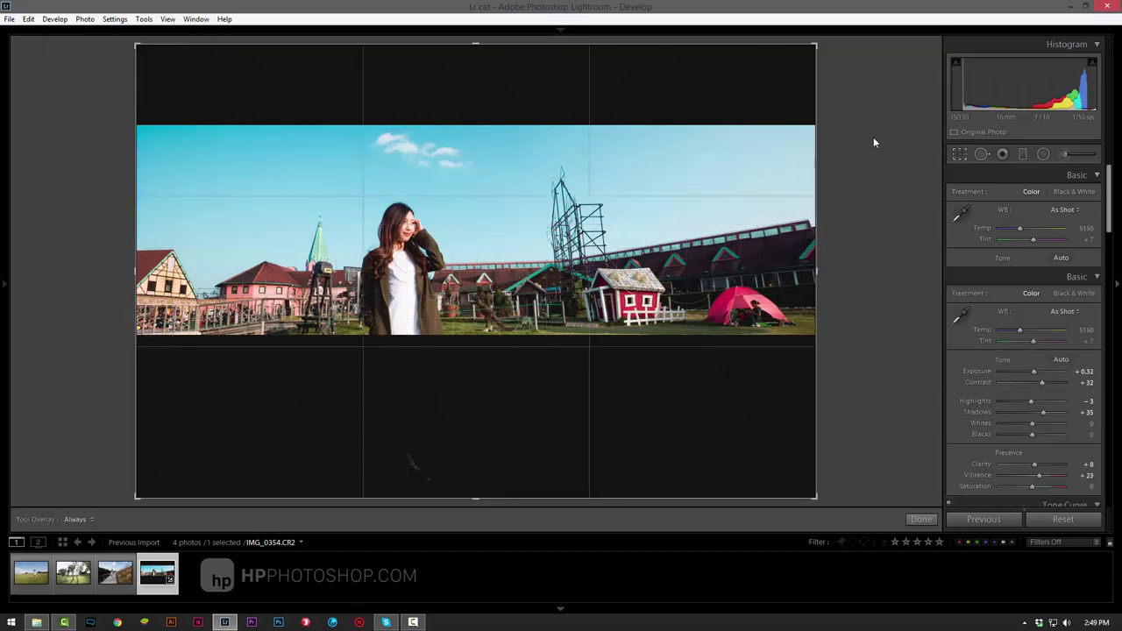
- Move the top graduated filter up to narrow the upper black bar
{"action": "left_click", "coordinate": [1022, 154]}
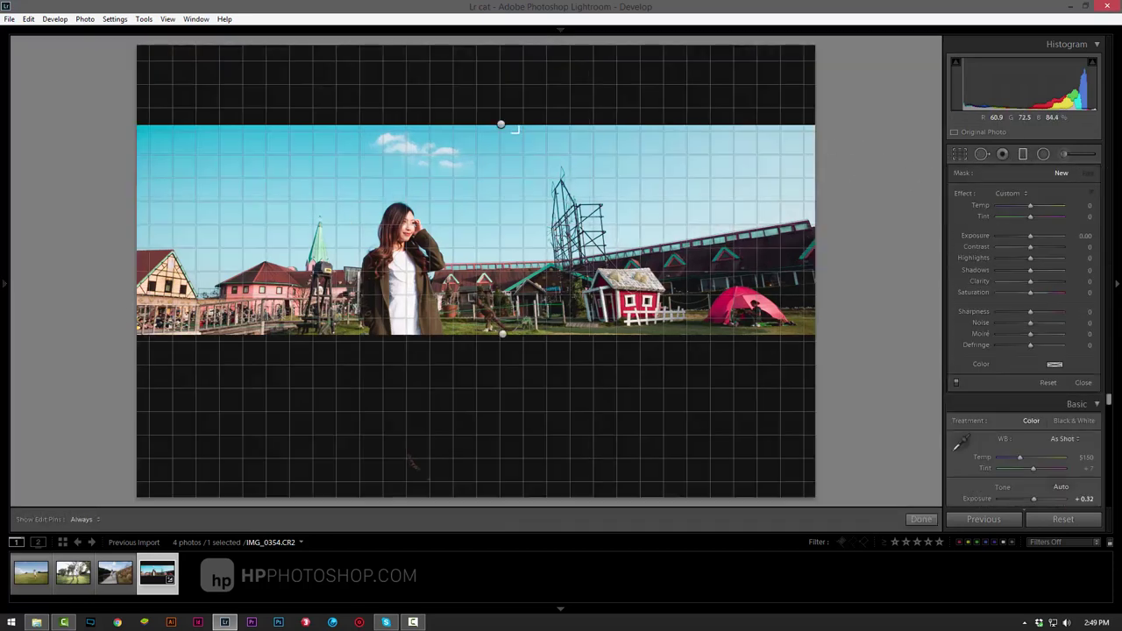
{"action": "left_click", "coordinate": [500, 126]}
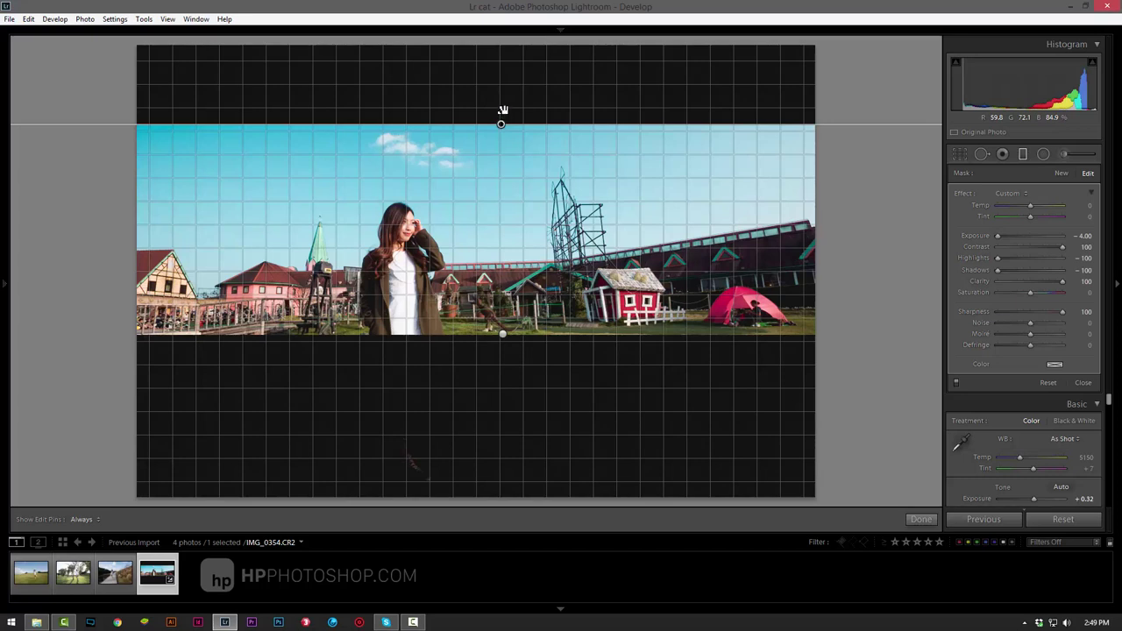
{"action": "left_click_drag", "start_coordinate": [501, 123], "coordinate": [501, 109]}
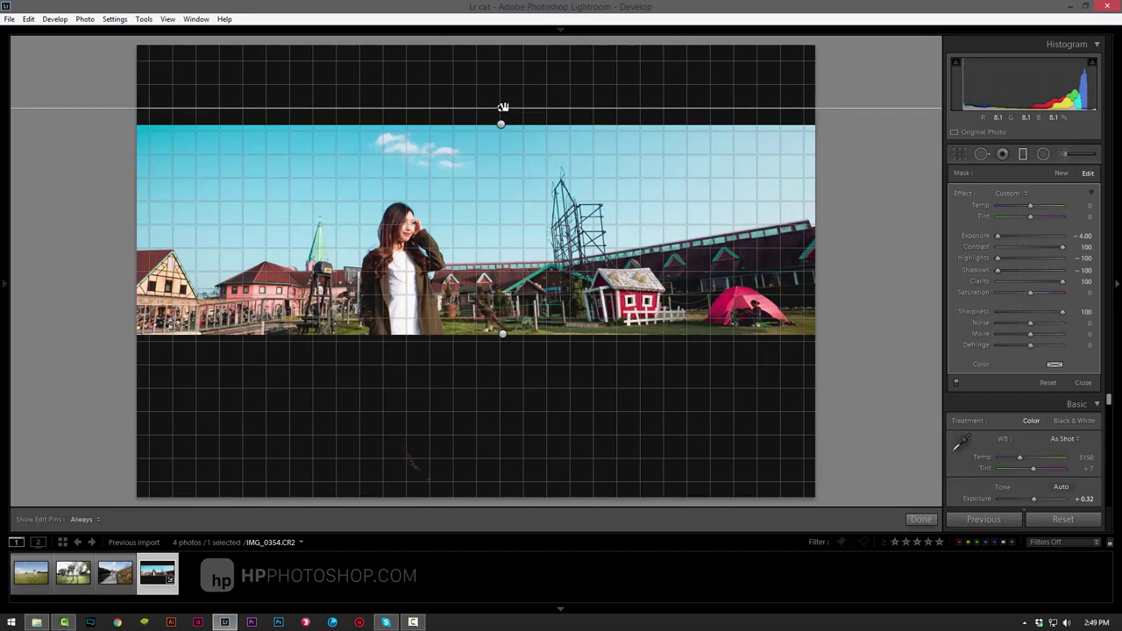
{"action": "mouse_move", "coordinate": [503, 107]}
{"action": "left_mouse_down"}
{"action": "mouse_move", "coordinate": [500, 123]}
{"action": "mouse_move", "coordinate": [502, 109]}
{"action": "left_mouse_up"}
{"action": "right_click", "coordinate": [501, 108]}
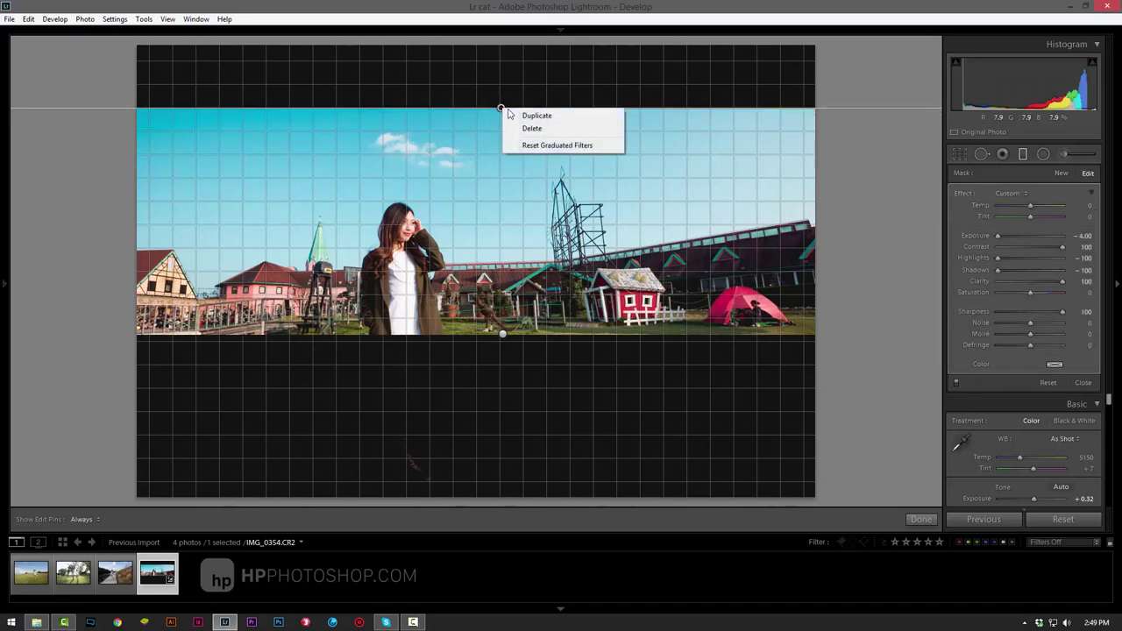
{"action": "left_click", "coordinate": [500, 109]}
{"action": "right_click", "coordinate": [501, 109]}
{"action": "left_click", "coordinate": [519, 117]}
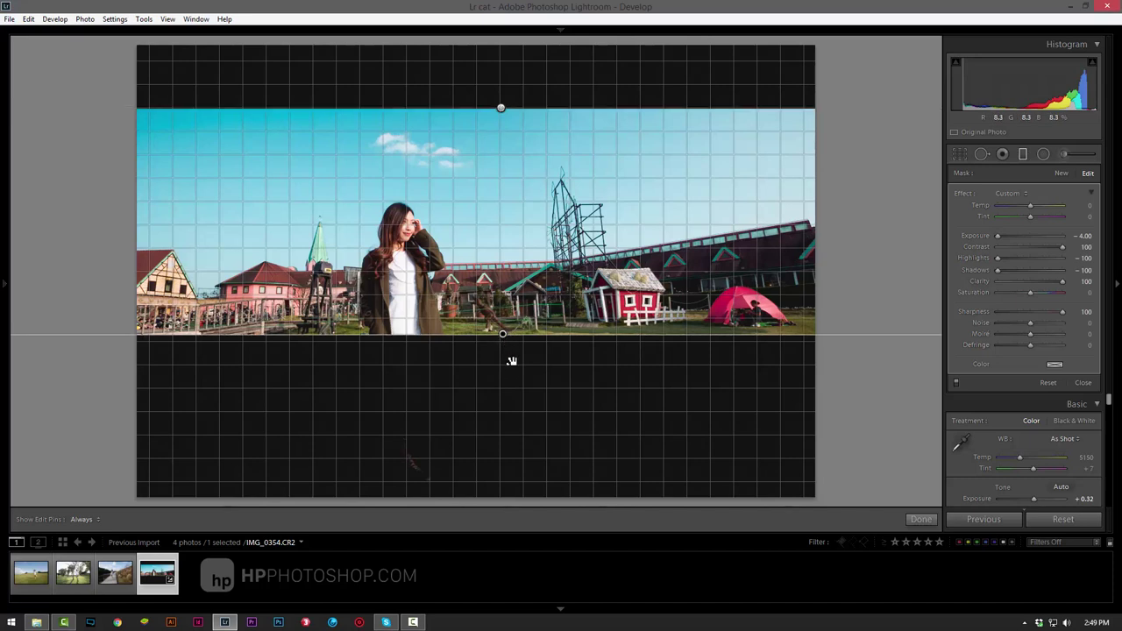
{"action": "key", "text": "shift"}
- Lower the bottom bar to reveal her legs and feet, then finish filter editing
{"action": "left_click_drag", "start_coordinate": [502, 411], "coordinate": [502, 436]}
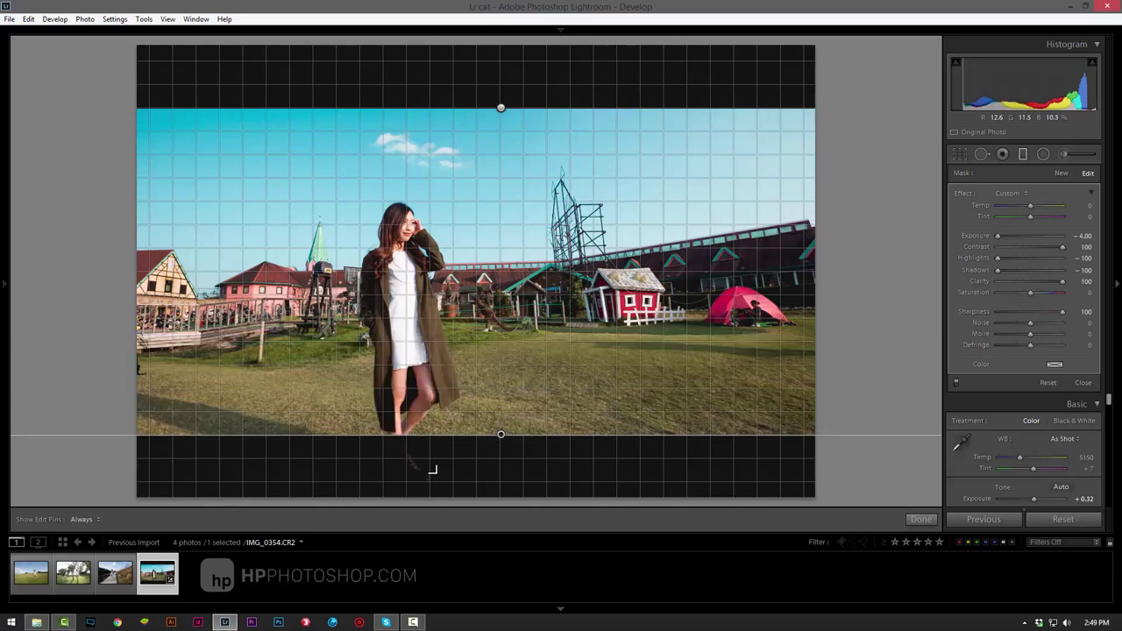
{"action": "right_click", "coordinate": [501, 435]}
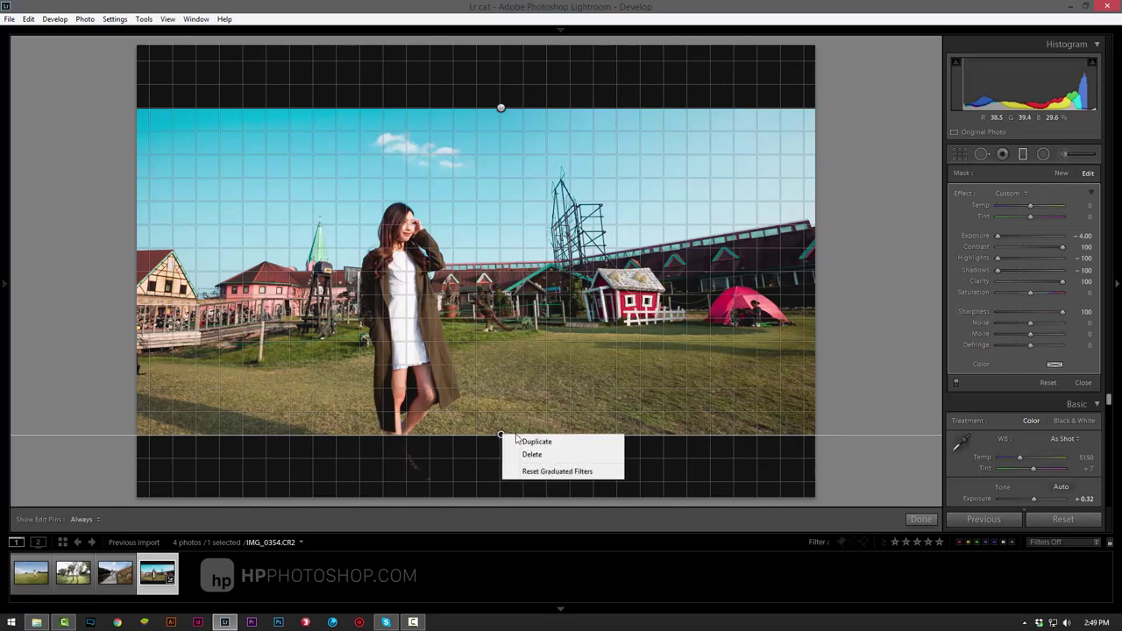
{"action": "left_click", "coordinate": [514, 441]}
{"action": "right_click", "coordinate": [500, 433]}
{"action": "left_click", "coordinate": [518, 441]}
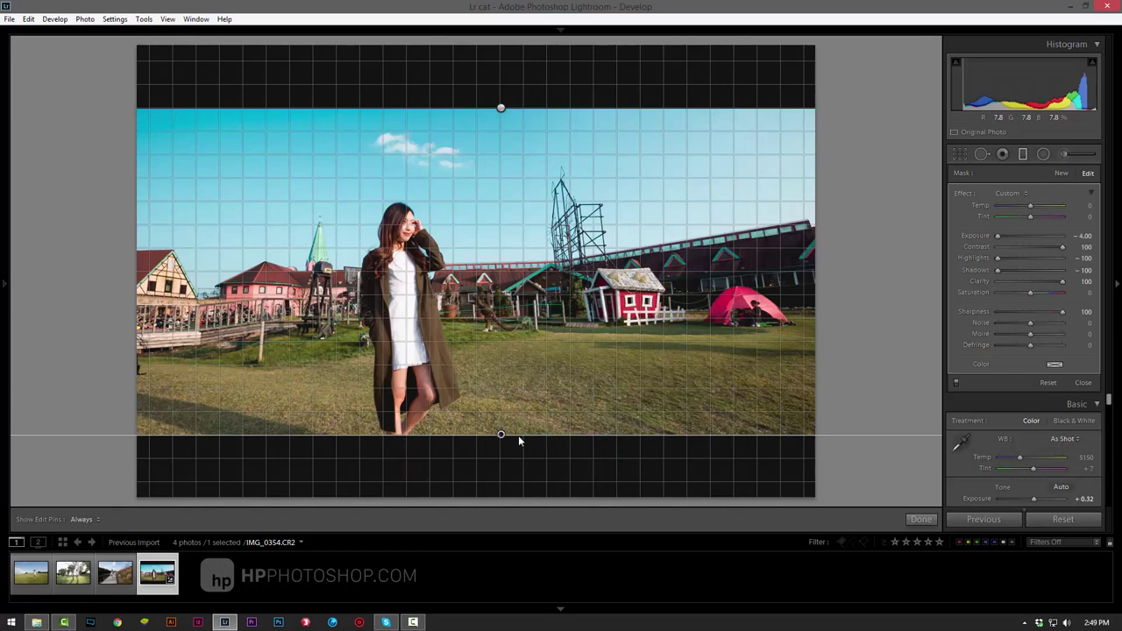
{"action": "left_click", "coordinate": [921, 519]}
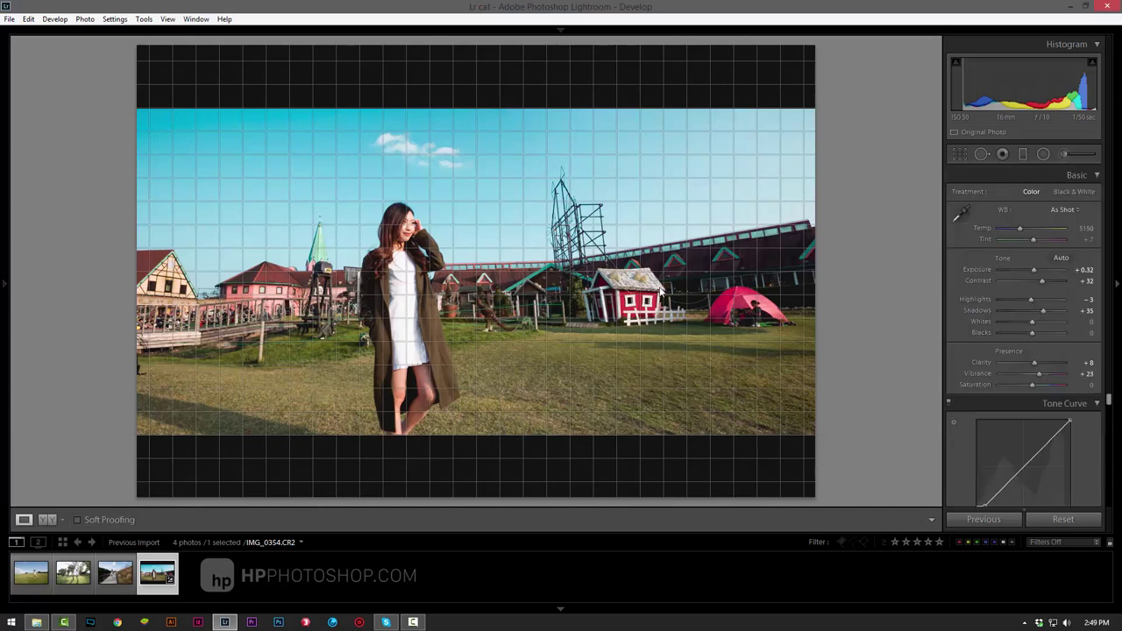
{"action": "left_click", "coordinate": [167, 18]}
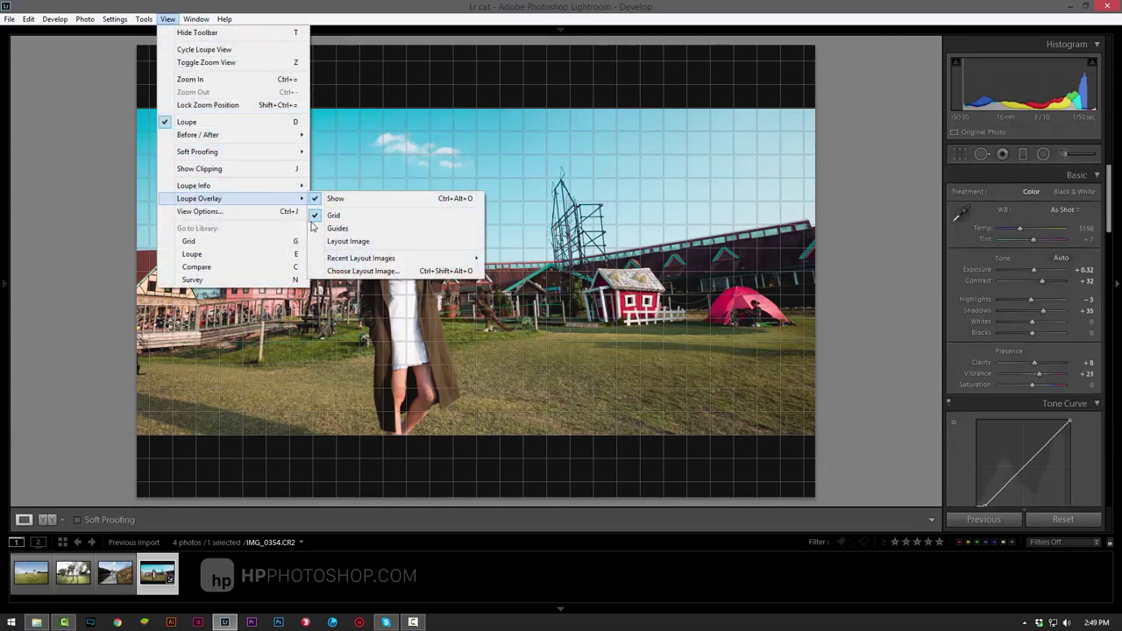
{"action": "mouse_move", "coordinate": [200, 198]}
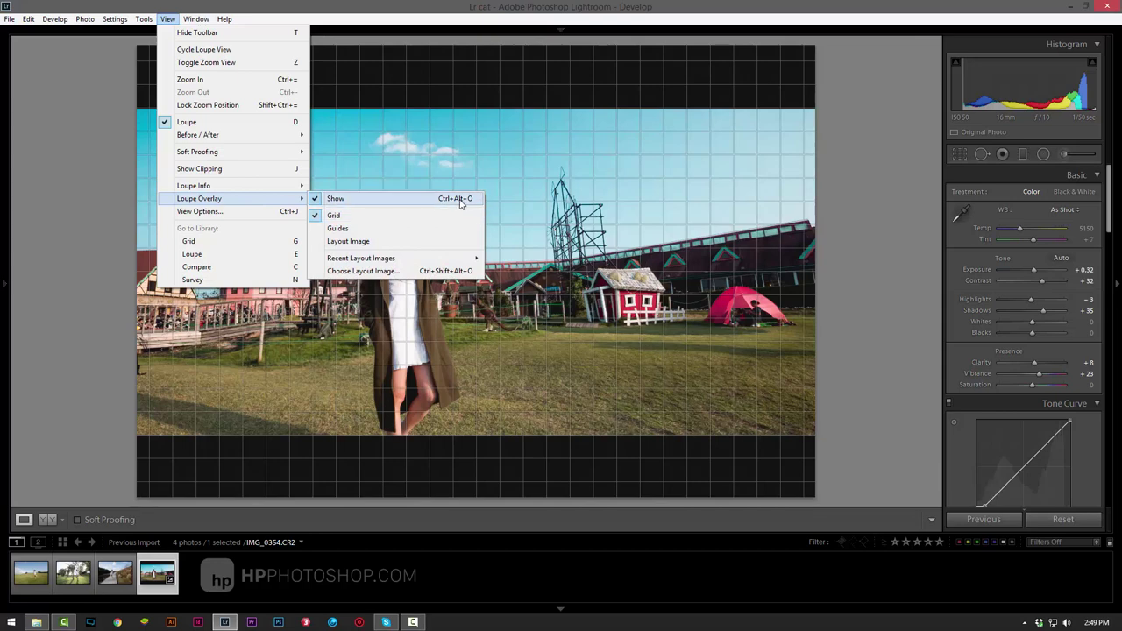
- Hide the grid overlay and review the top black bar's graduated filter settings
{"action": "left_click", "coordinate": [333, 200]}
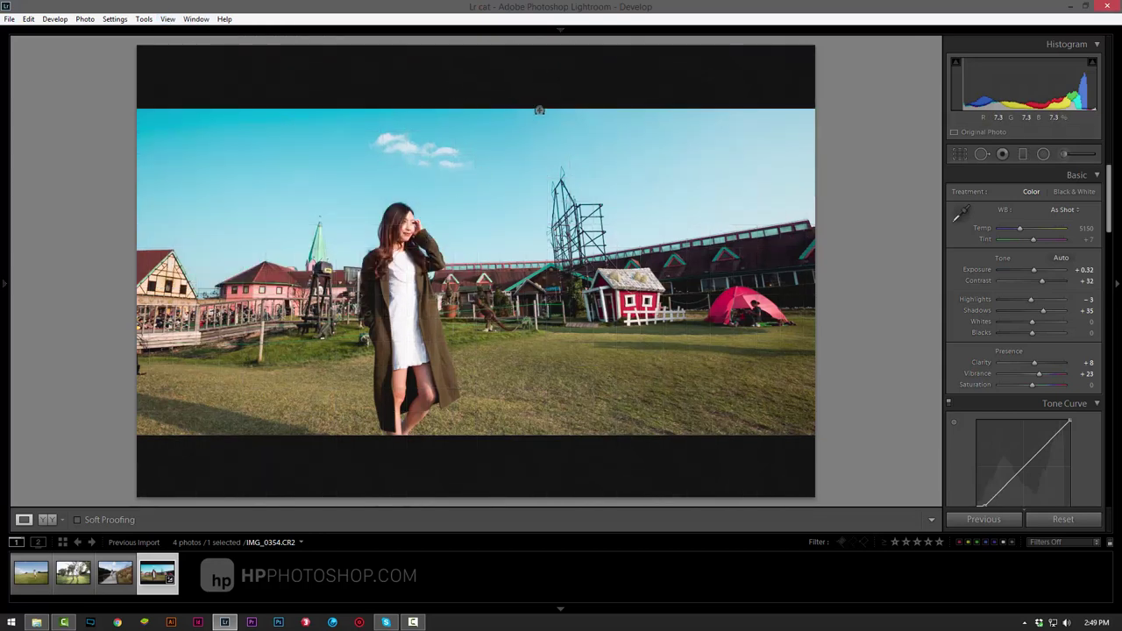
{"action": "left_click", "coordinate": [1022, 155]}
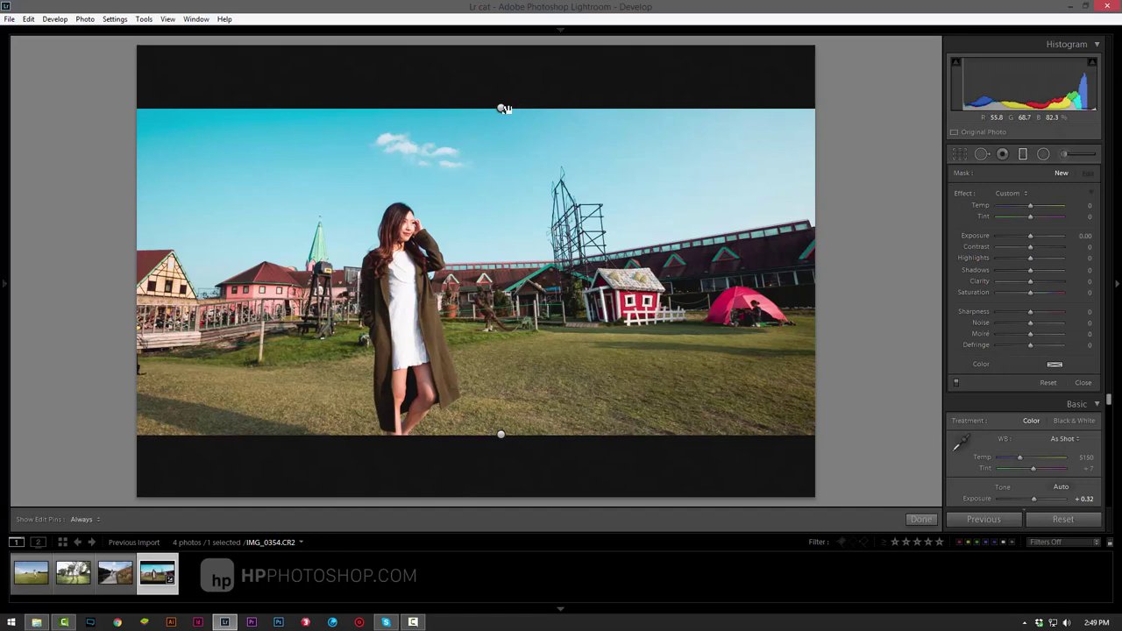
{"action": "left_click", "coordinate": [502, 107]}
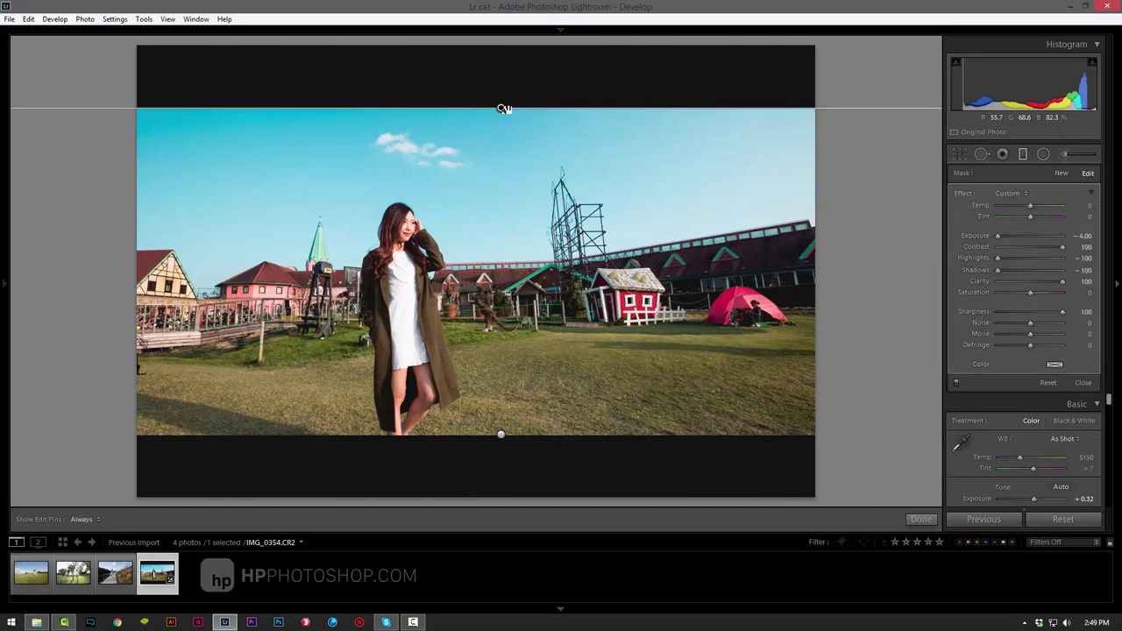
{"action": "left_click", "coordinate": [921, 519]}
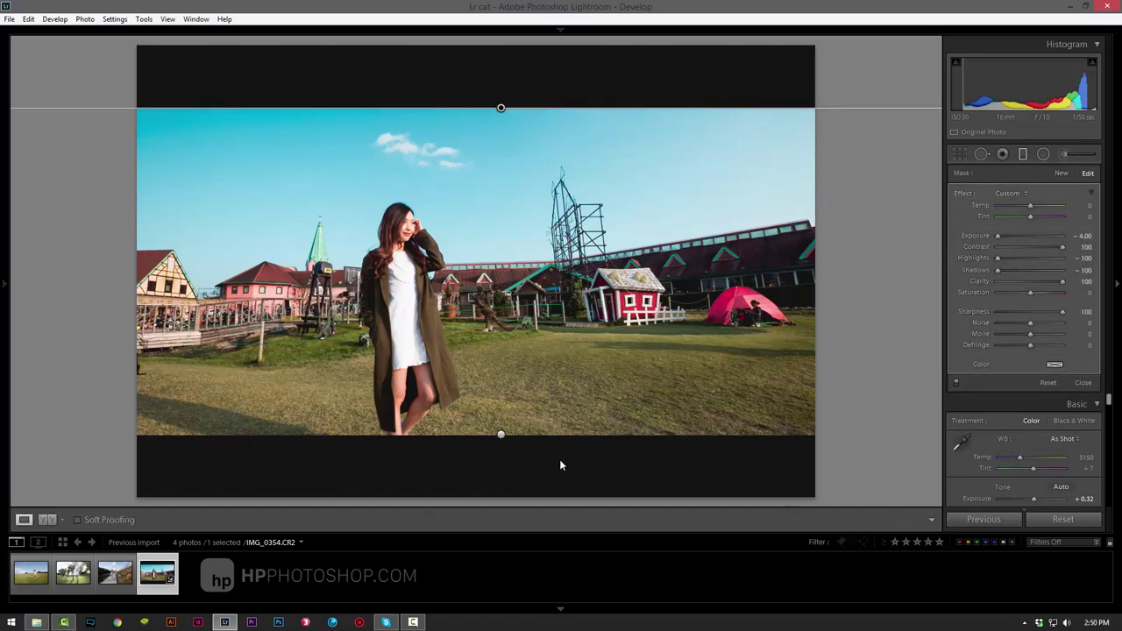
- Select all four filmstrip photos, keeping the black-bar field photo as the source
{"action": "left_click", "coordinate": [119, 595]}
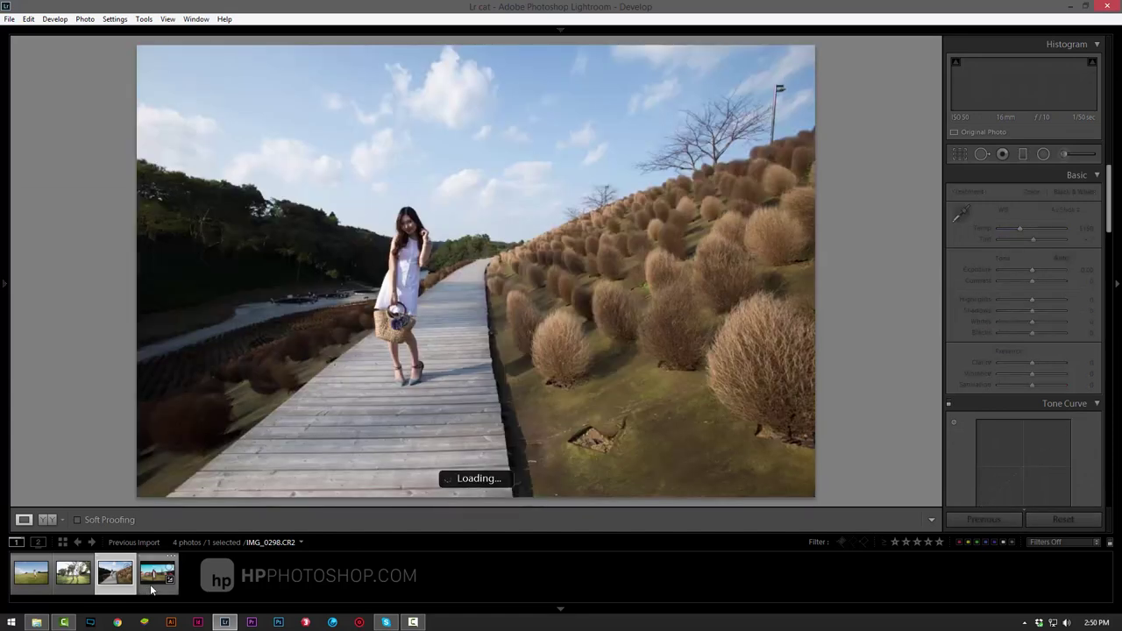
{"action": "left_click", "coordinate": [151, 590]}
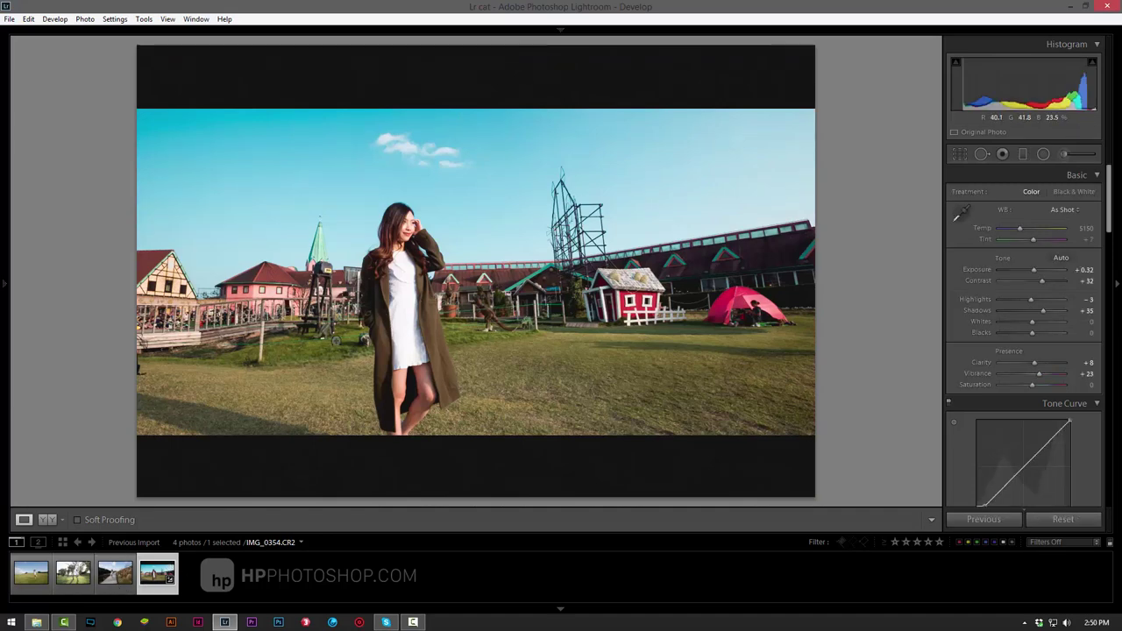
{"action": "left_click", "coordinate": [43, 592], "text": "ctrl"}
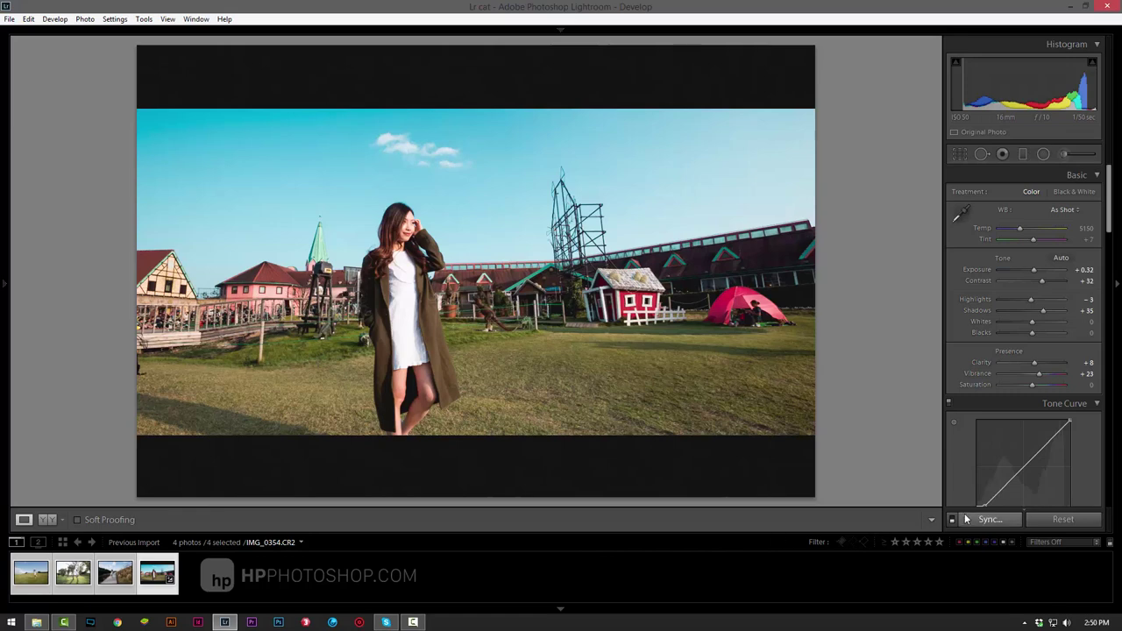
- Sync only Process Version and Graduated Filters to the other photos, then view the letterboxed tree portrait
{"action": "left_click", "coordinate": [980, 519]}
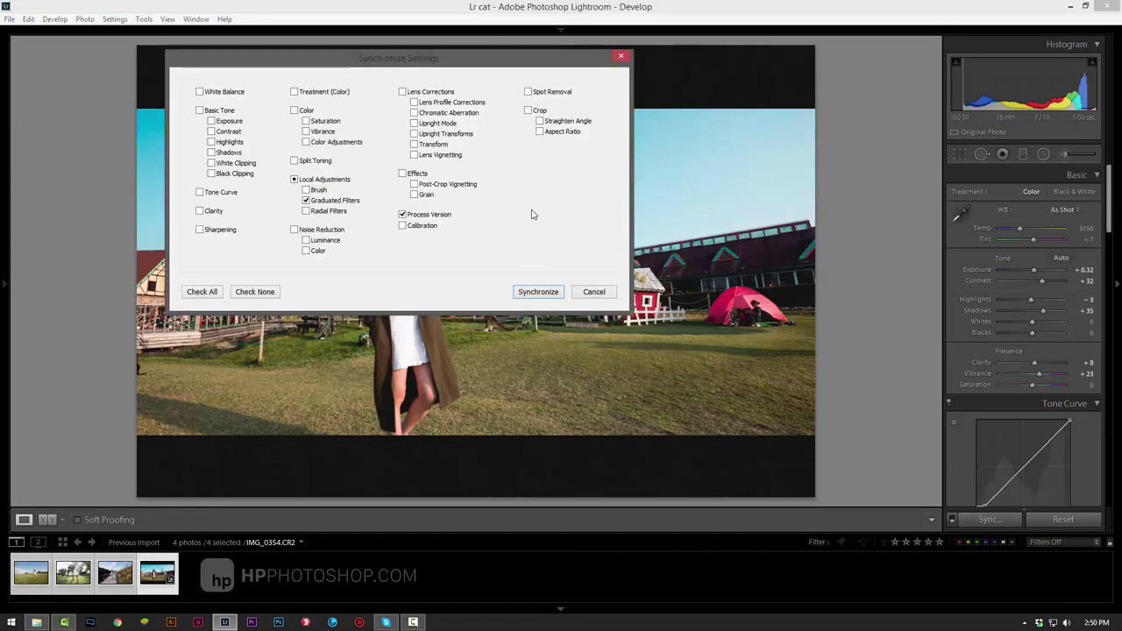
{"action": "left_click", "coordinate": [221, 294]}
{"action": "left_click", "coordinate": [255, 299]}
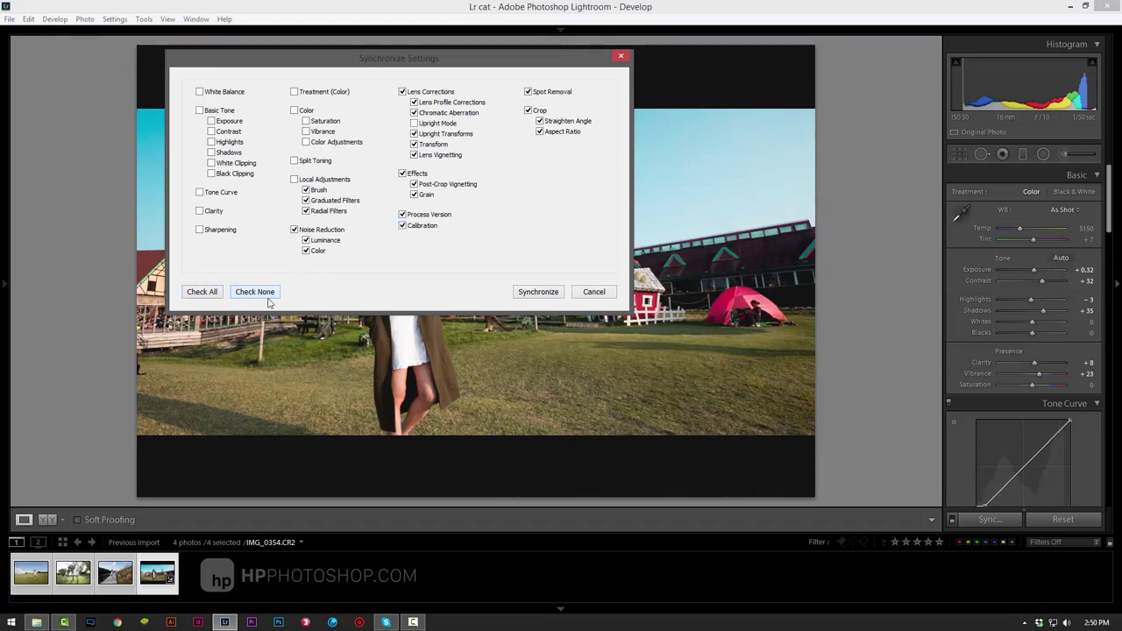
{"action": "left_click", "coordinate": [403, 214]}
{"action": "left_click", "coordinate": [339, 204]}
{"action": "left_click", "coordinate": [537, 292]}
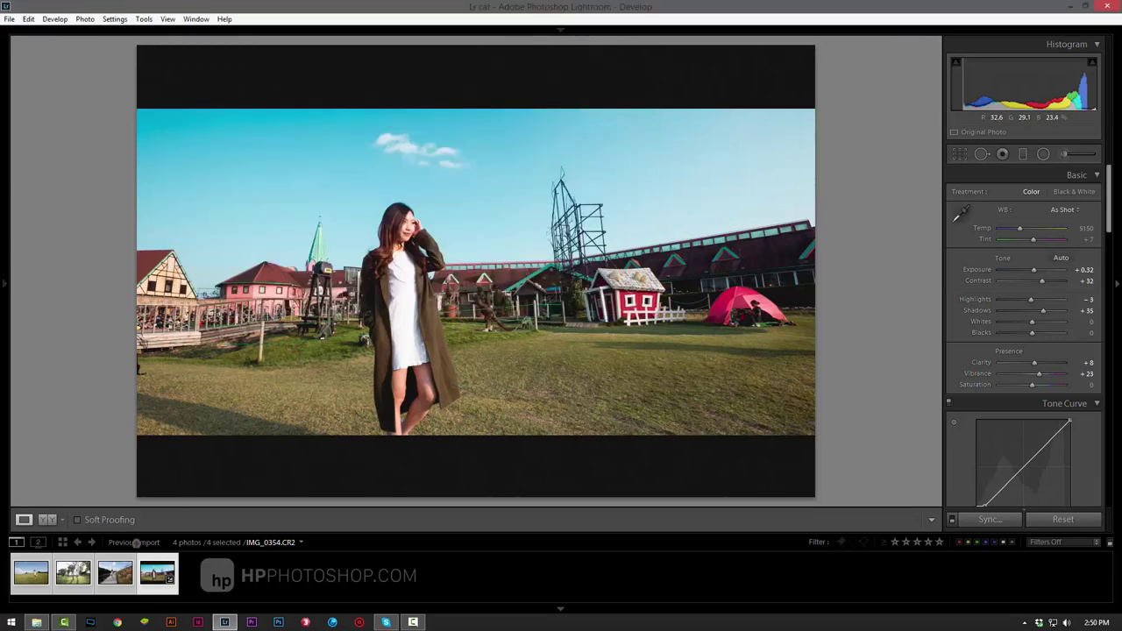
{"action": "left_click", "coordinate": [70, 589]}
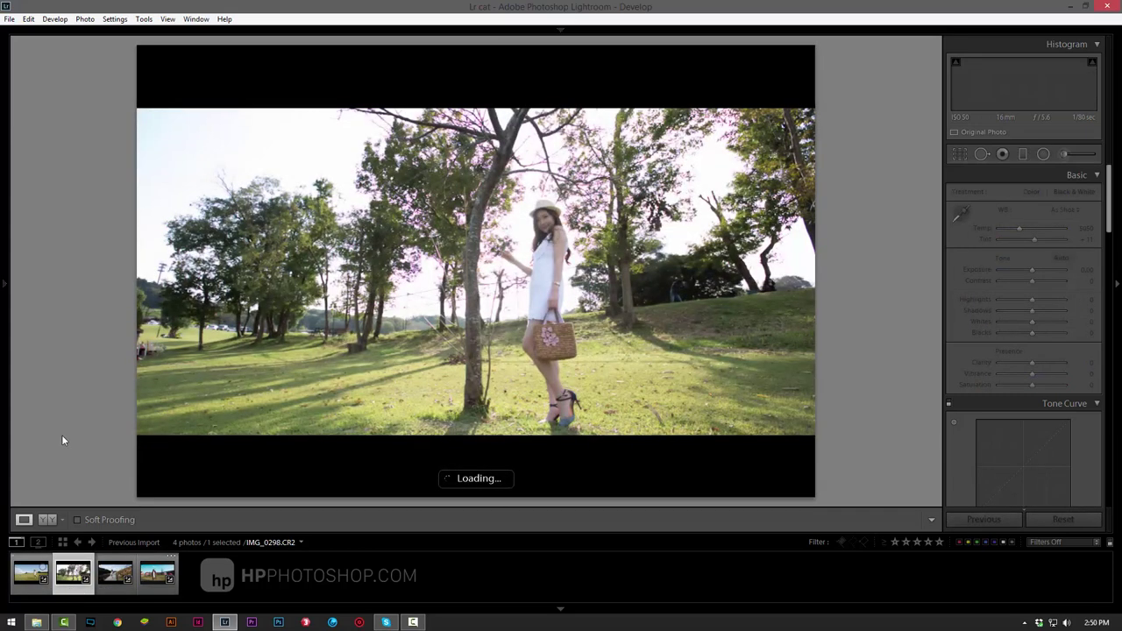
- Return to the first field photo IMG_0251.CR2 and start a new develop preset from the Presets panel
{"action": "key", "text": "Left"}
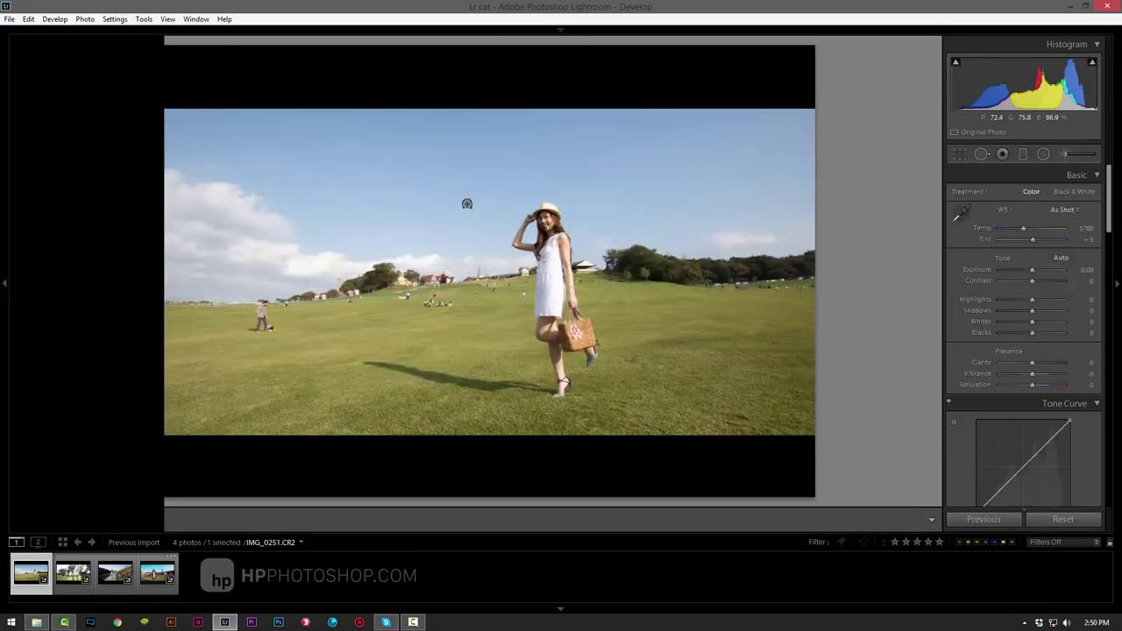
{"action": "scroll", "coordinate": [109, 299], "scroll_direction": "up", "scroll_amount": 5}
{"action": "scroll", "coordinate": [103, 291], "scroll_direction": "up", "scroll_amount": 5}
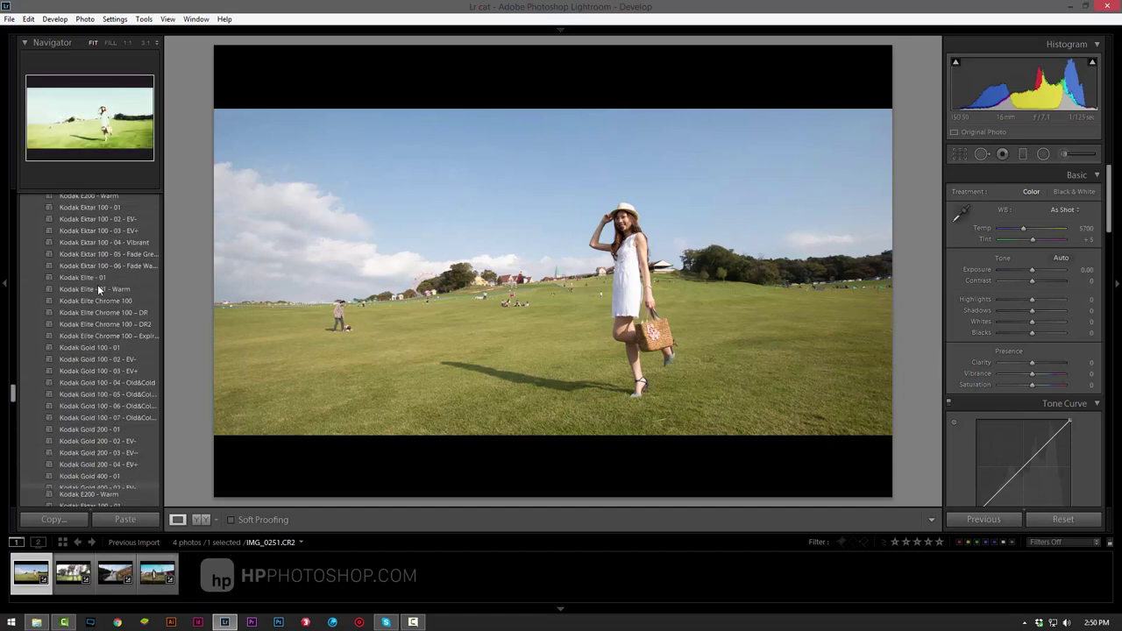
{"action": "scroll", "coordinate": [97, 284], "scroll_direction": "up", "scroll_amount": 5}
{"action": "scroll", "coordinate": [95, 275], "scroll_direction": "up", "scroll_amount": 5}
{"action": "scroll", "coordinate": [95, 276], "scroll_direction": "up", "scroll_amount": 5}
{"action": "scroll", "coordinate": [94, 275], "scroll_direction": "up", "scroll_amount": 5}
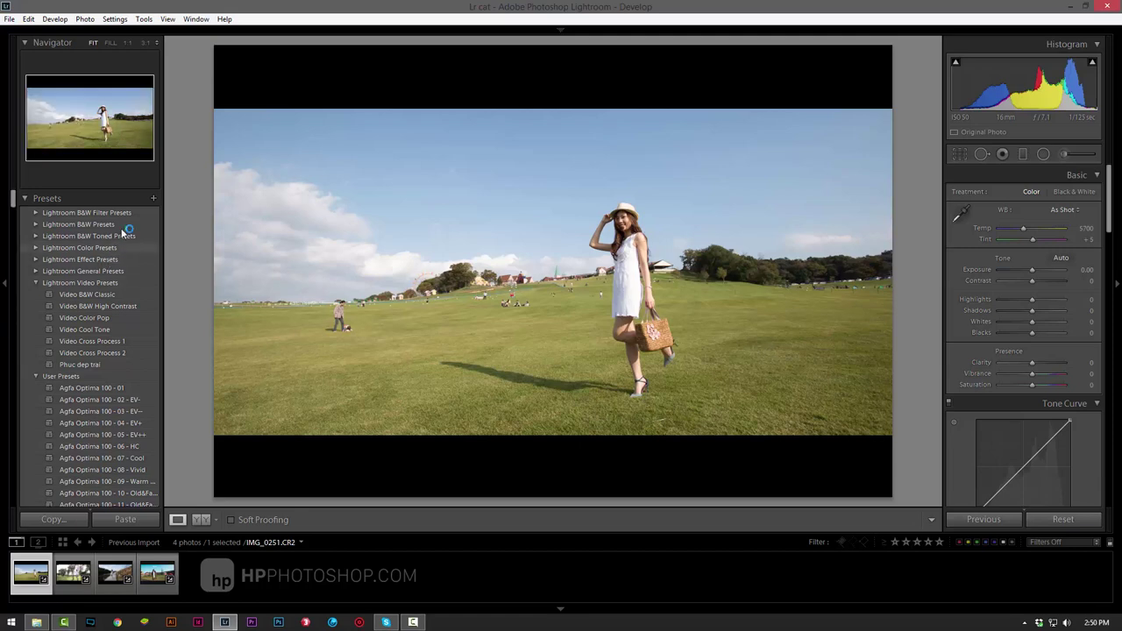
{"action": "left_click", "coordinate": [154, 199]}
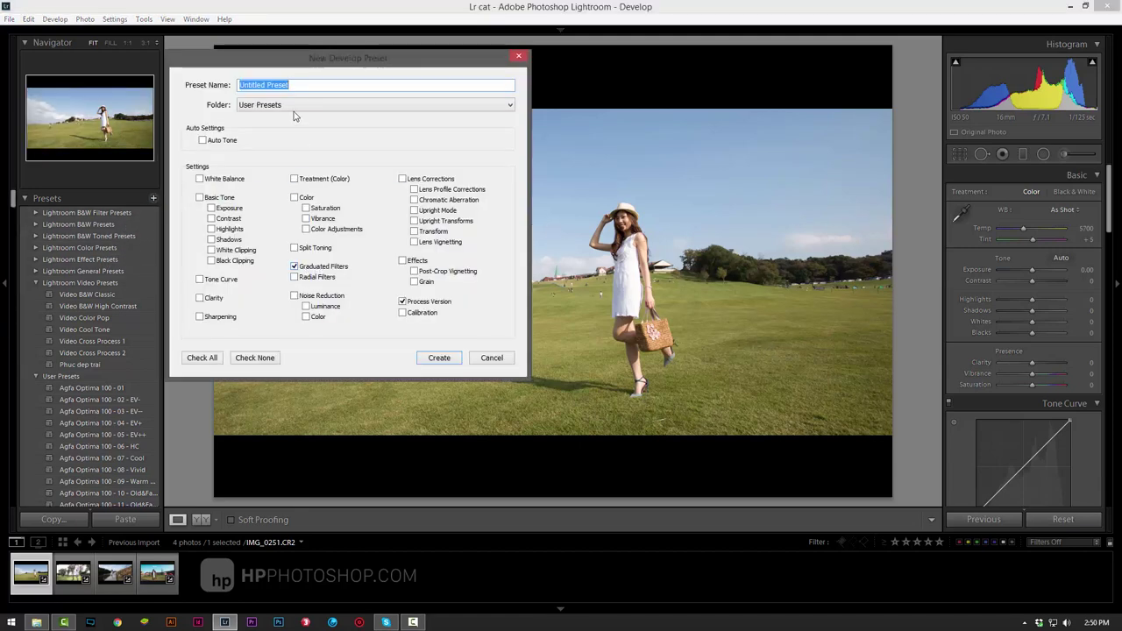
- Name the preset 'BLACK BAR CINEMATIC', correcting the typo, and create it in User Presets
{"action": "left_click", "coordinate": [304, 83]}
{"action": "left_click_drag", "start_coordinate": [304, 83], "coordinate": [244, 84]}
{"action": "type", "text": "B"}
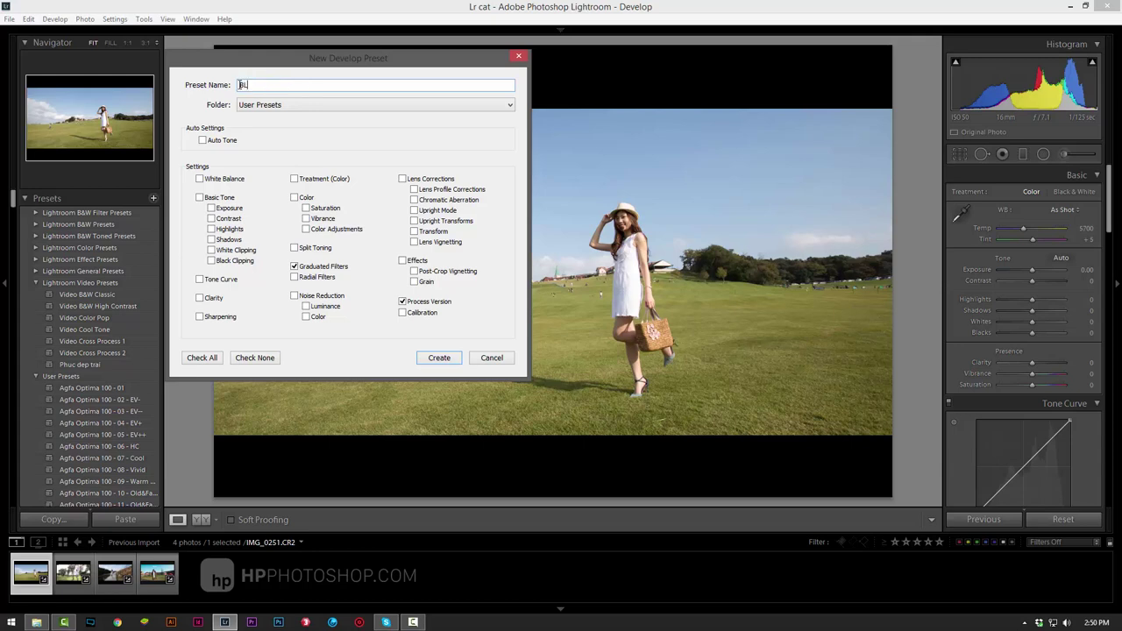
{"action": "type", "text": "LACK BAR CI"}
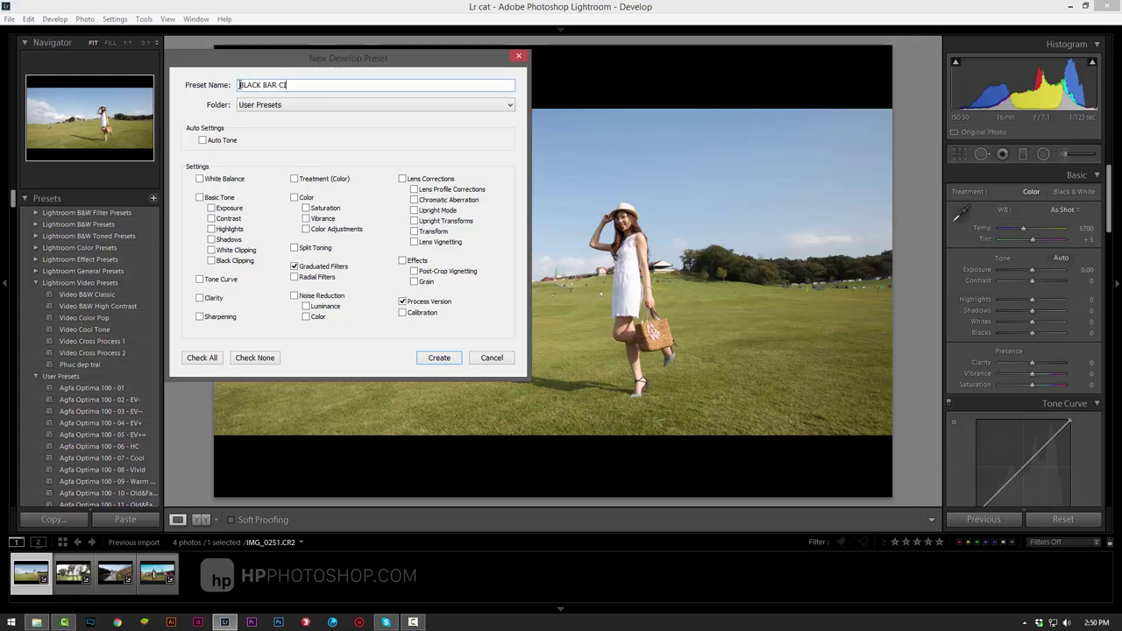
{"action": "type", "text": "NAMETIC"}
{"action": "left_click_drag", "start_coordinate": [297, 85], "coordinate": [290, 85]}
{"action": "type", "text": "EMATIC"}
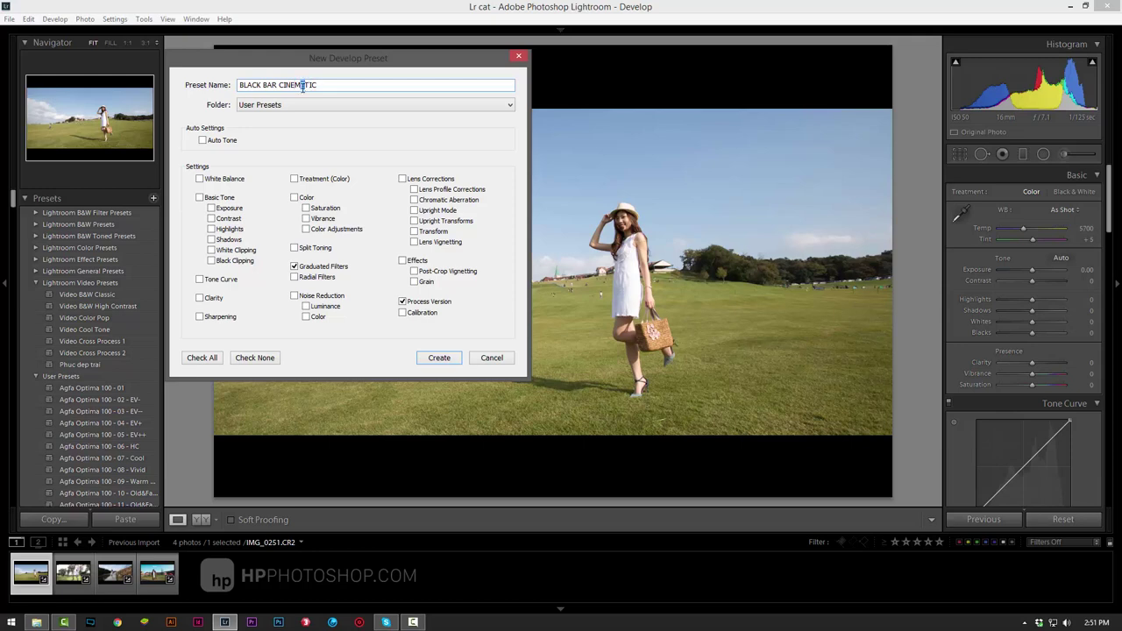
{"action": "left_click", "coordinate": [440, 360]}
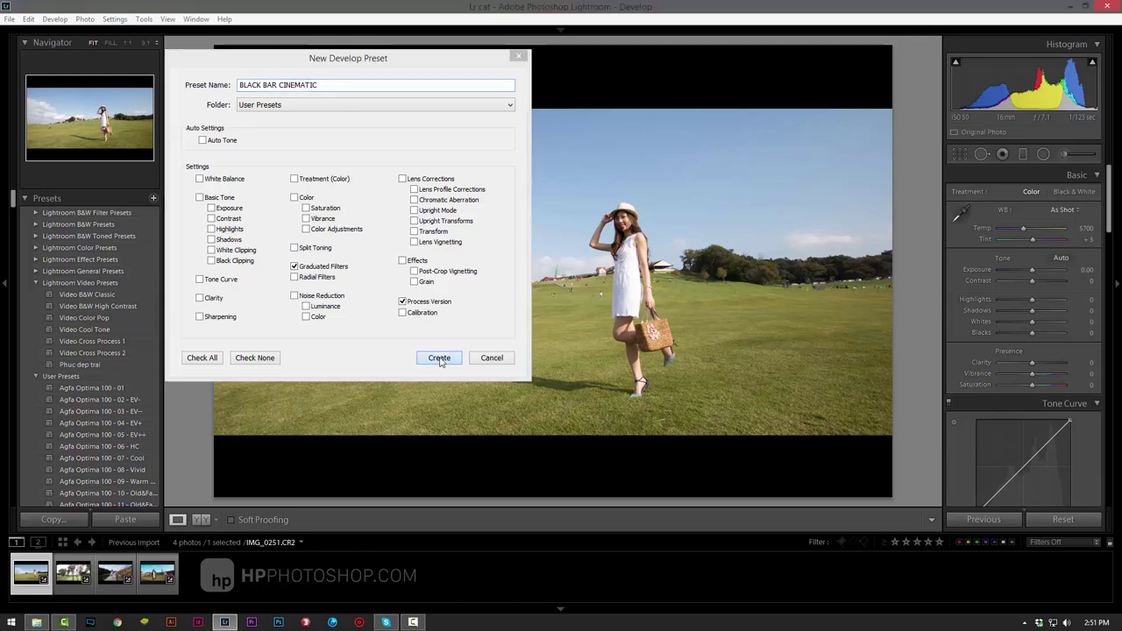